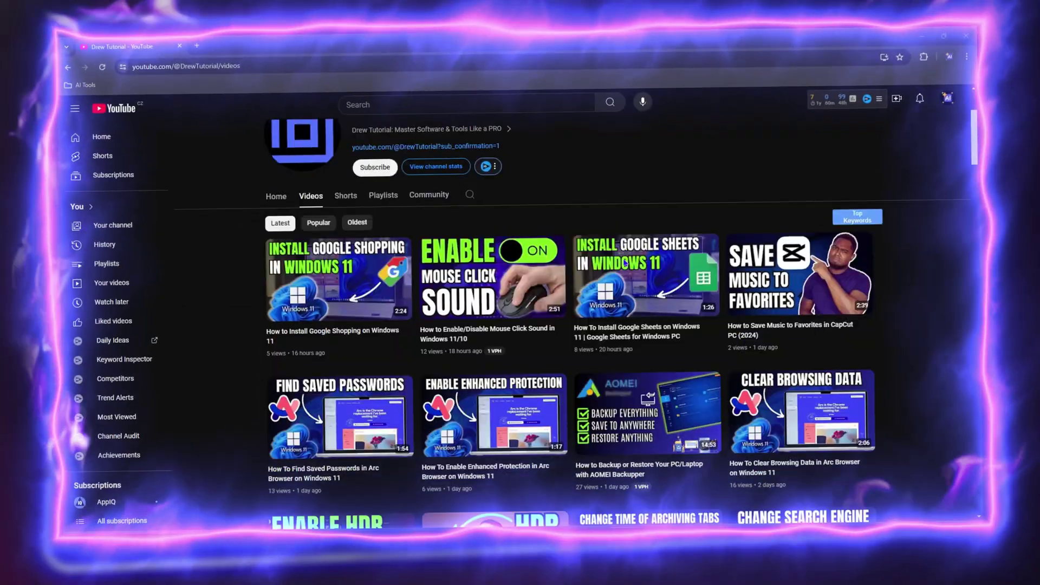
Open the Duang AI Tab video, then return to the channel's Videos list
{"action": "scroll", "coordinate": [625, 263], "scroll_direction": "down", "scroll_amount": 15}
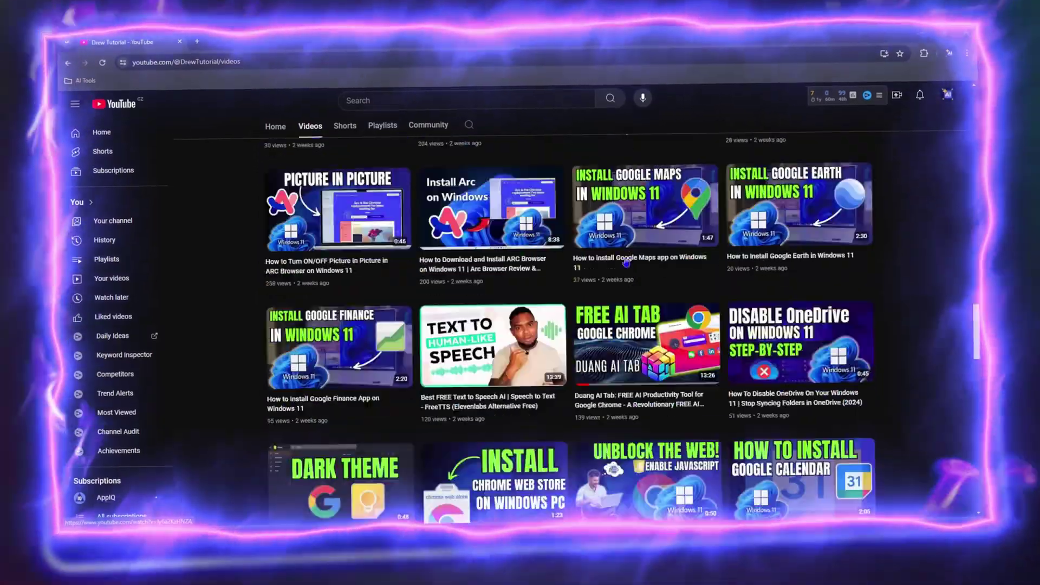
{"action": "left_click", "coordinate": [649, 357]}
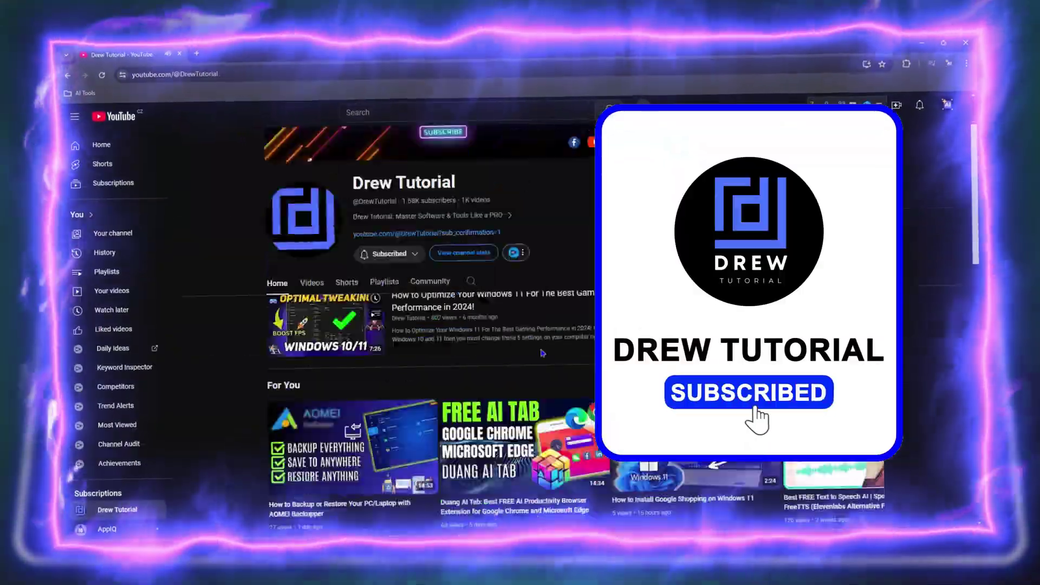
{"action": "scroll", "coordinate": [541, 353], "scroll_direction": "down", "scroll_amount": 10}
{"action": "left_click", "coordinate": [312, 282]}
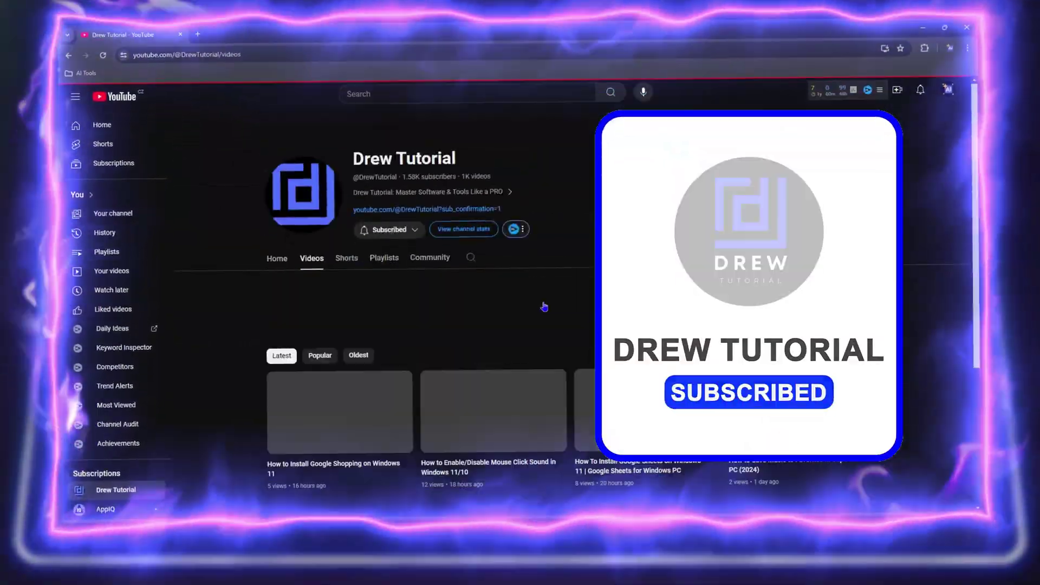
{"action": "scroll", "coordinate": [542, 353], "scroll_direction": "down", "scroll_amount": 15}
{"action": "scroll", "coordinate": [541, 353], "scroll_direction": "down", "scroll_amount": 5}
Look through the channel's Shorts, Playlists and Community tabs
{"action": "left_click", "coordinate": [348, 138]}
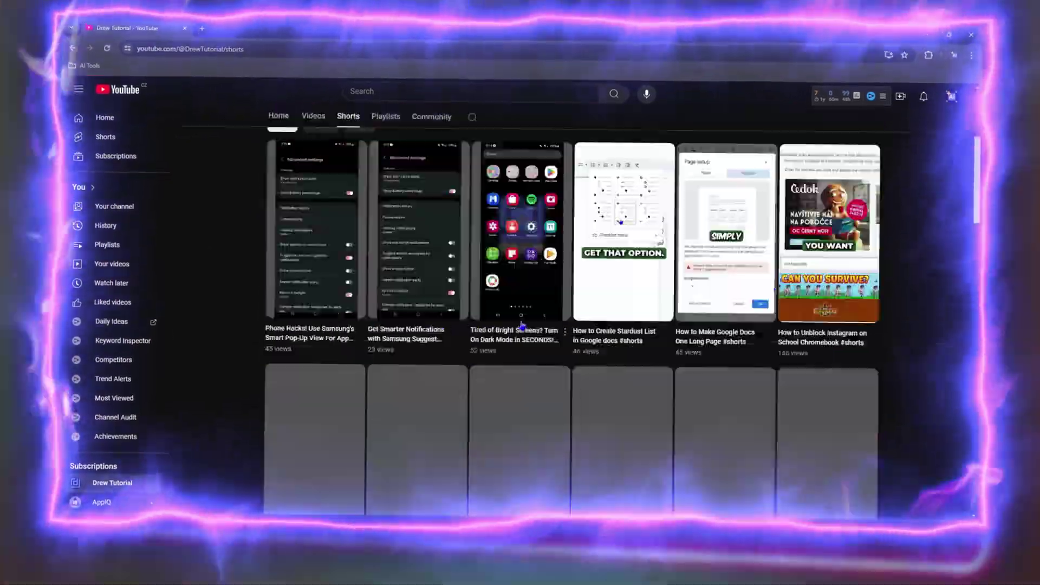
{"action": "scroll", "coordinate": [541, 353], "scroll_direction": "down", "scroll_amount": 8}
{"action": "scroll", "coordinate": [333, 320], "scroll_direction": "up", "scroll_amount": 10}
{"action": "left_click", "coordinate": [382, 142]}
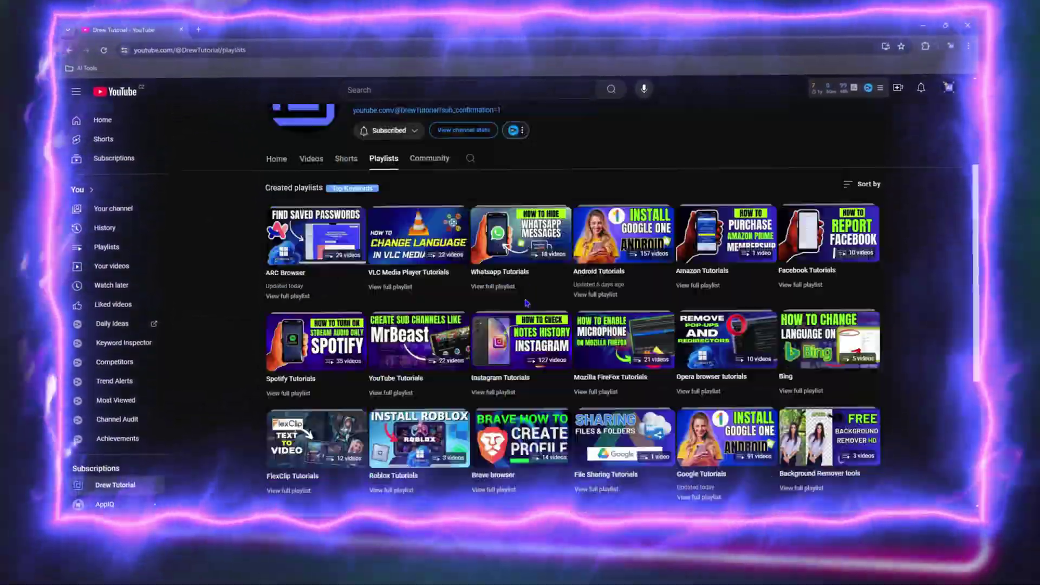
{"action": "left_click", "coordinate": [428, 141]}
{"action": "scroll", "coordinate": [542, 353], "scroll_direction": "down", "scroll_amount": 8}
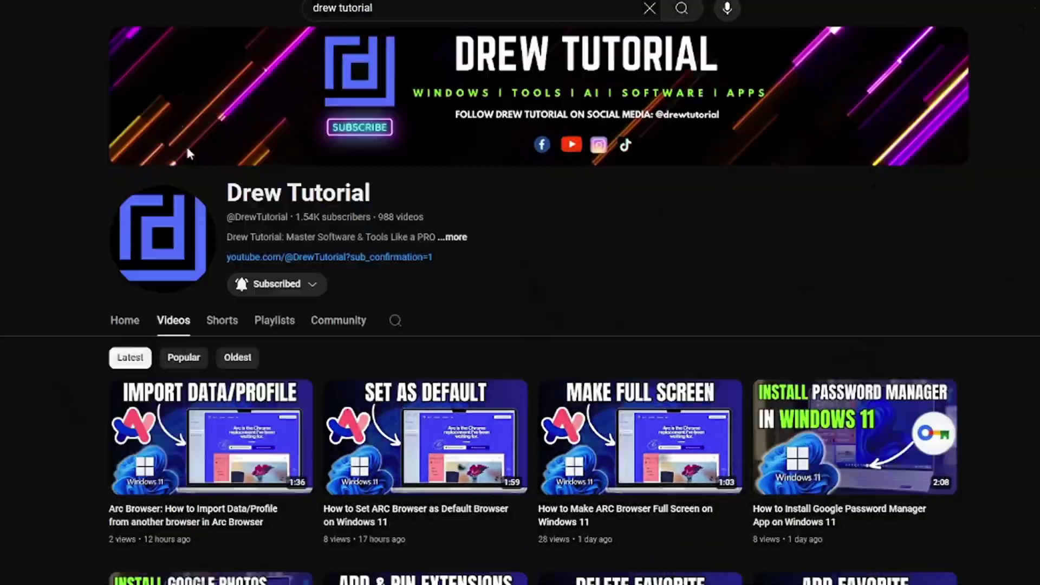
{"action": "scroll", "coordinate": [189, 498], "scroll_direction": "down", "scroll_amount": 9}
{"action": "scroll", "coordinate": [189, 499], "scroll_direction": "up", "scroll_amount": 5}
{"action": "scroll", "coordinate": [726, 330], "scroll_direction": "down", "scroll_amount": 20}
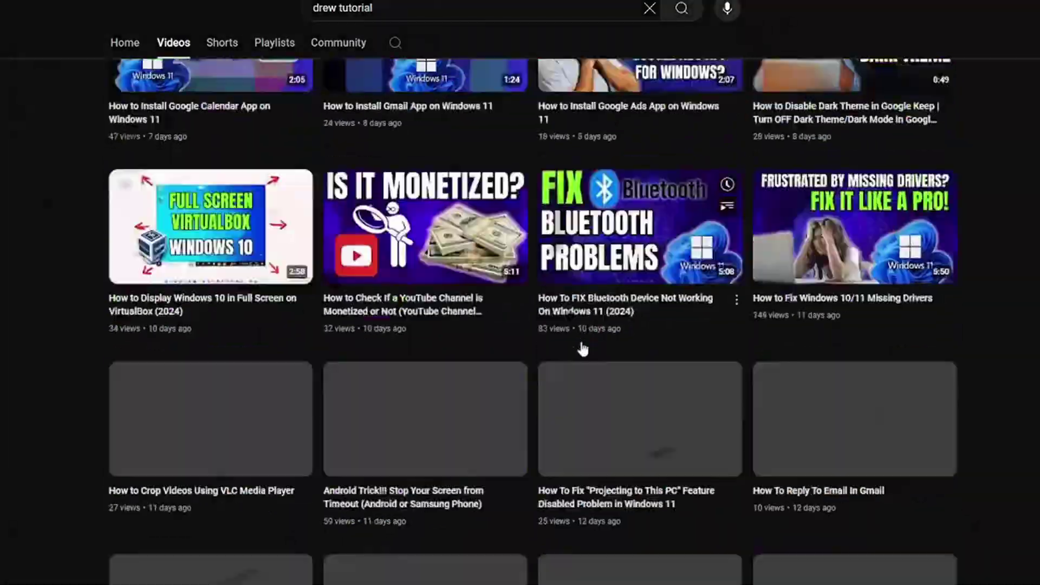
{"action": "scroll", "coordinate": [379, 353], "scroll_direction": "up", "scroll_amount": 20}
{"action": "left_click", "coordinate": [274, 318]}
{"action": "scroll", "coordinate": [238, 303], "scroll_direction": "down", "scroll_amount": 4}
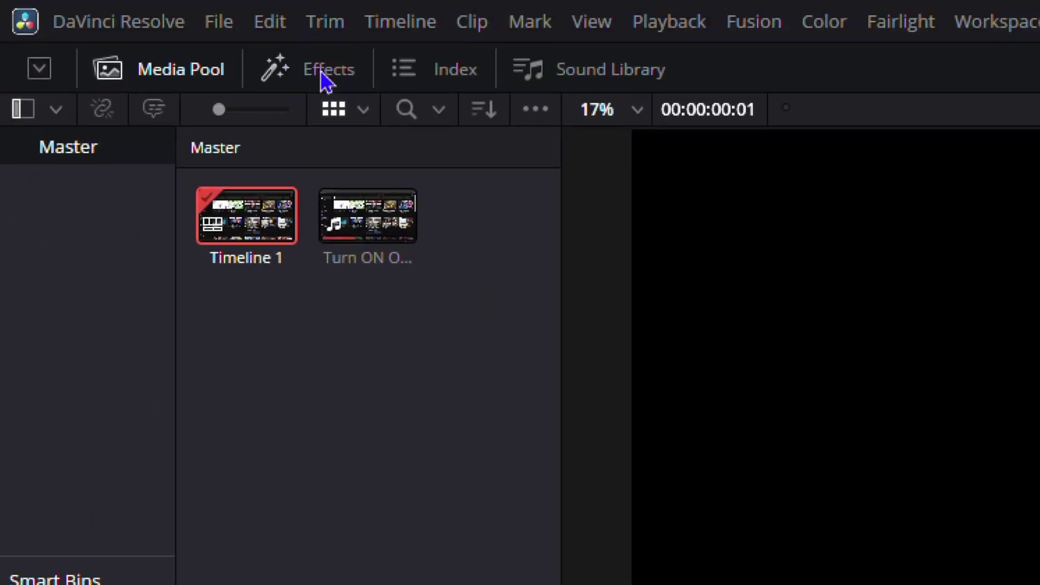
Show the Effects Library with its cross fade and dissolve transitions instead of the media pool
{"action": "left_click", "coordinate": [325, 70]}
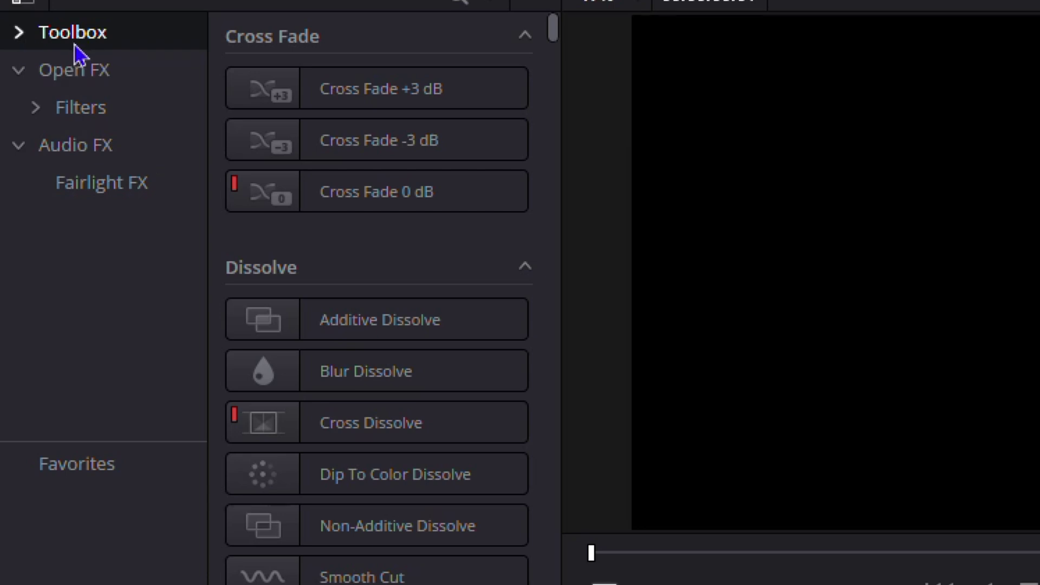
Expand the Toolbox and show the Titles category with Text and Text+
{"action": "left_click", "coordinate": [20, 37]}
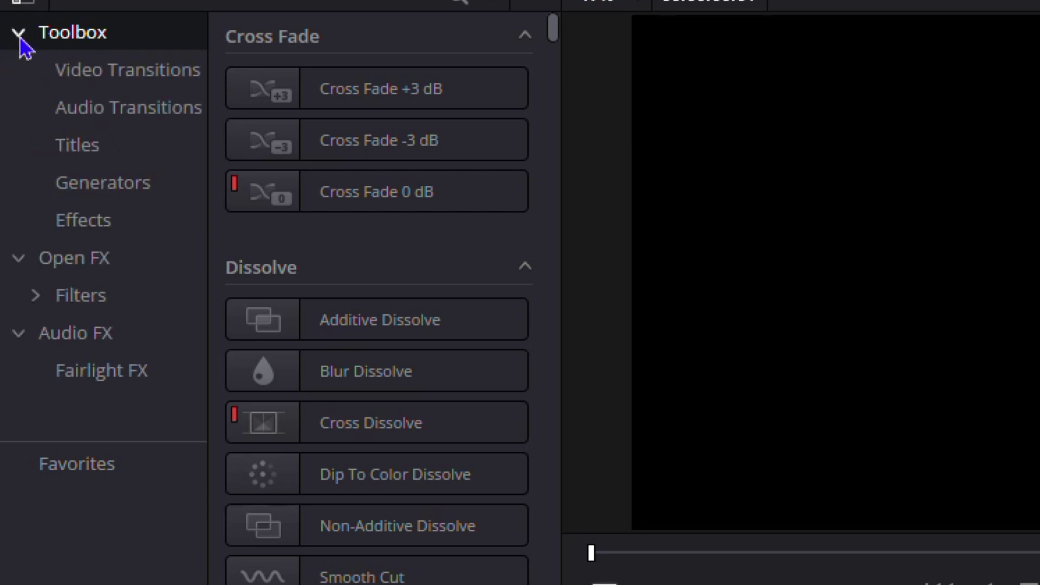
{"action": "left_click", "coordinate": [83, 146]}
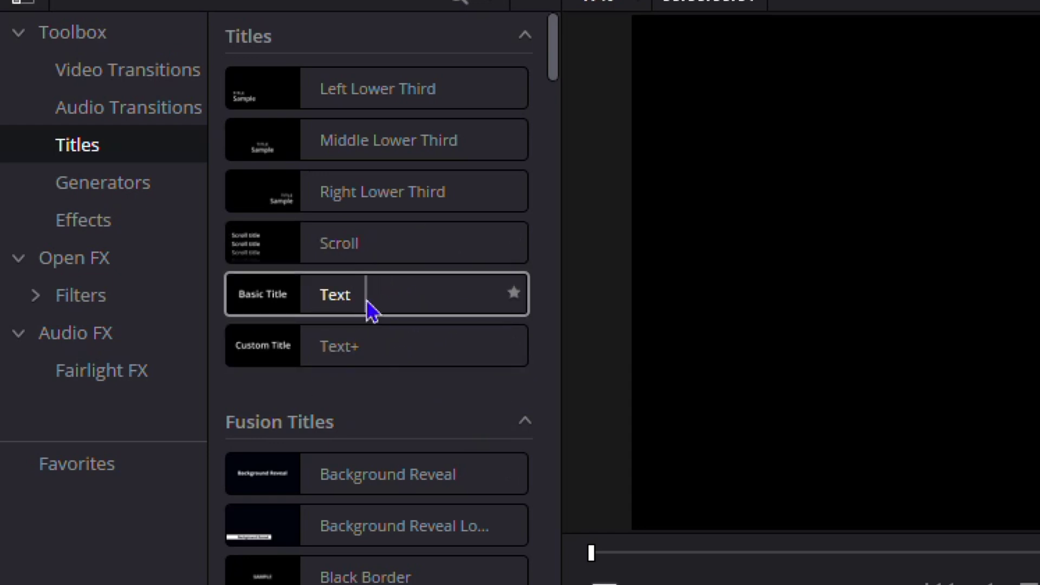
Place the Text title on Video 2 above the footage and trim its end shorter
{"action": "left_click_drag", "start_coordinate": [372, 310], "coordinate": [685, 584]}
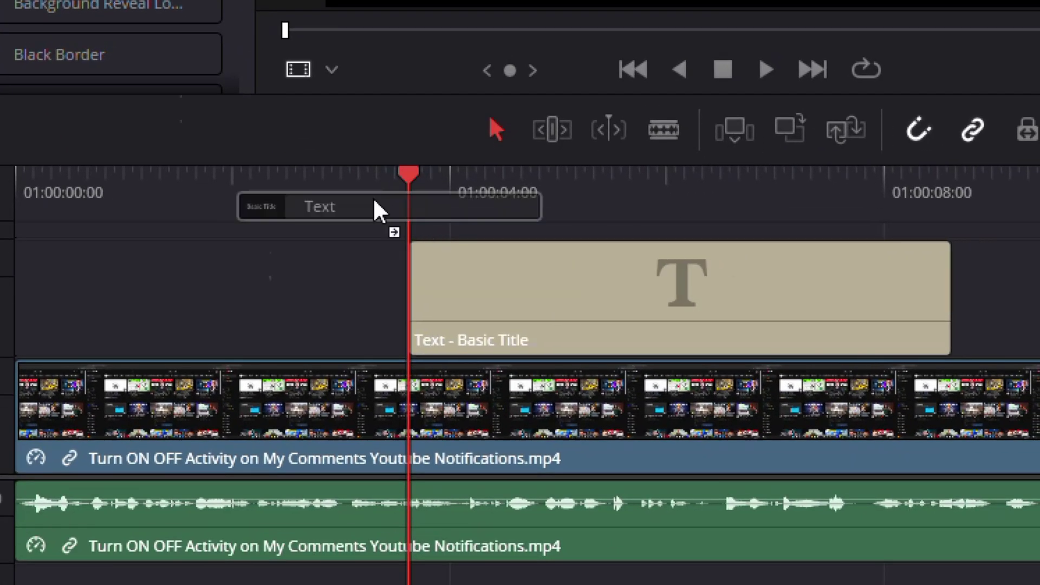
{"action": "left_click_drag", "start_coordinate": [379, 210], "coordinate": [365, 295]}
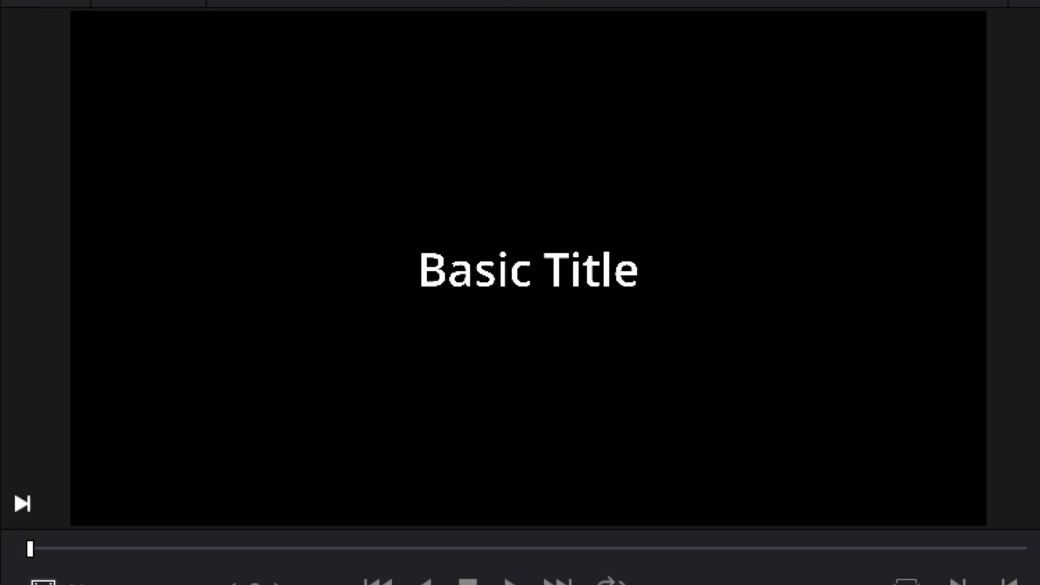
{"action": "left_click_drag", "start_coordinate": [226, 86], "coordinate": [304, 459]}
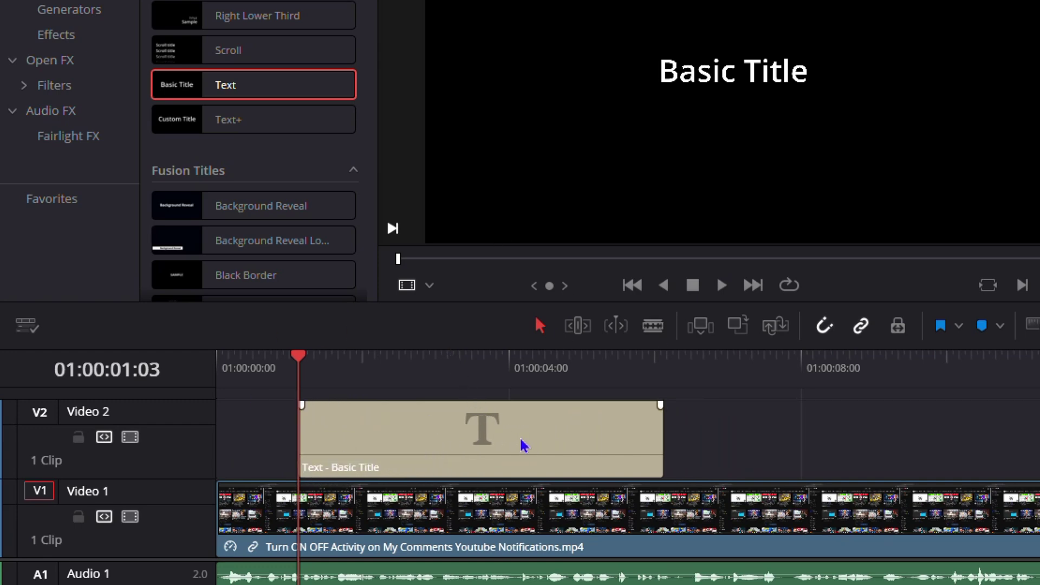
{"action": "left_click", "coordinate": [623, 437]}
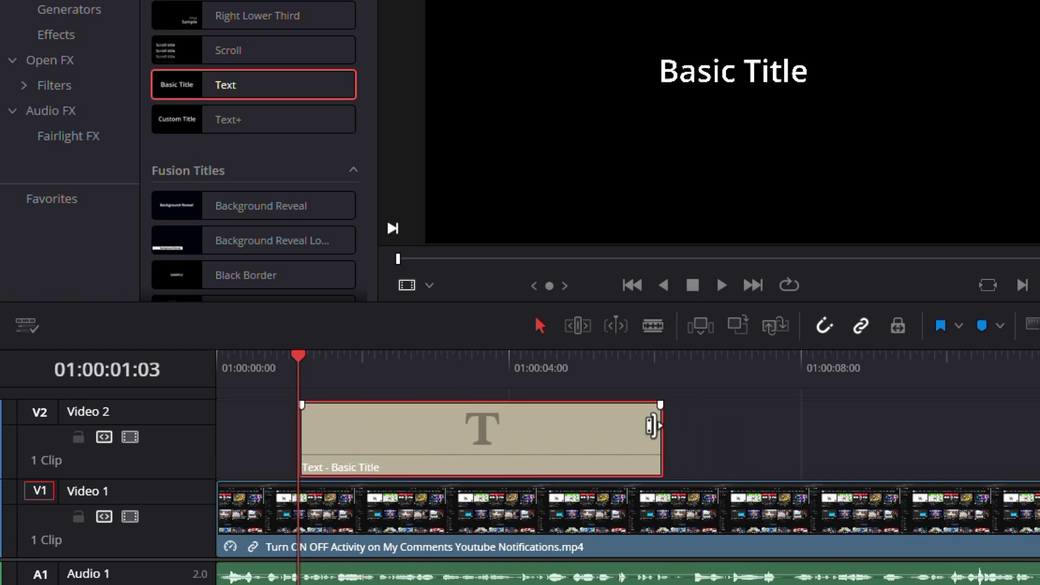
{"action": "left_click_drag", "start_coordinate": [662, 428], "coordinate": [487, 432]}
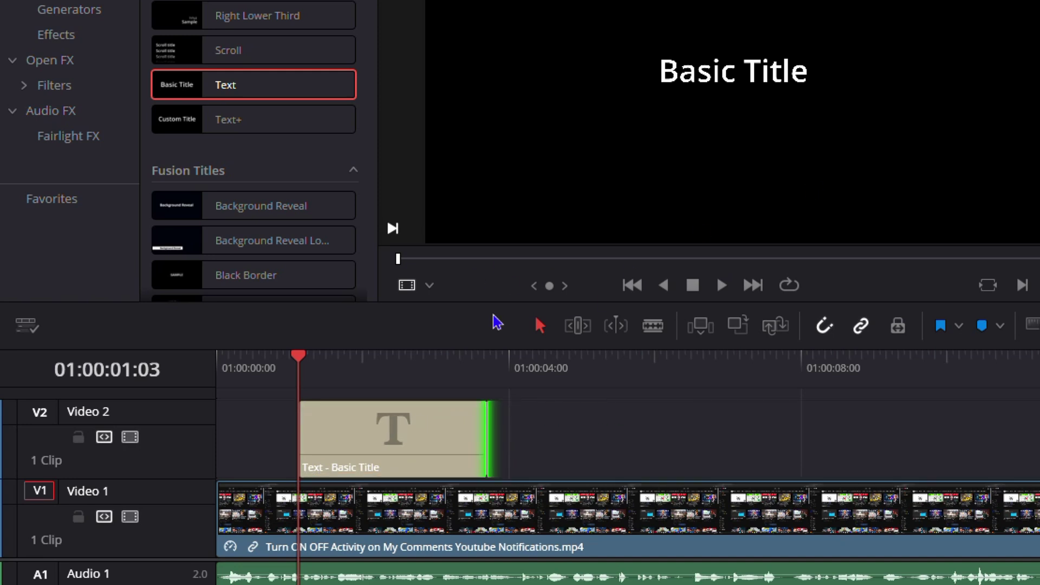
{"action": "left_click", "coordinate": [392, 433]}
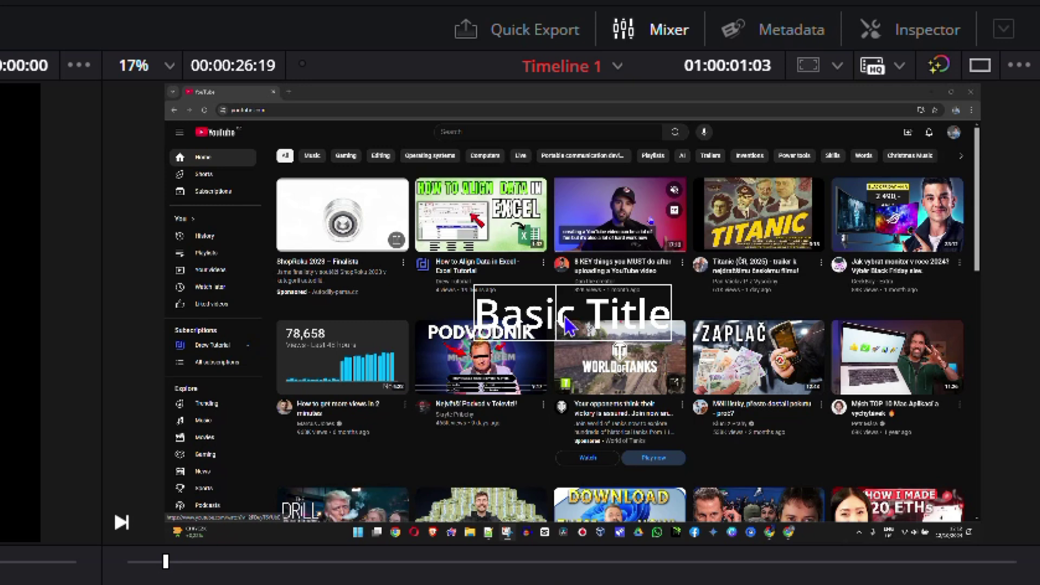
Replace the Basic Title text with HELLO, correcting the HELOO typo
{"action": "left_click", "coordinate": [568, 325]}
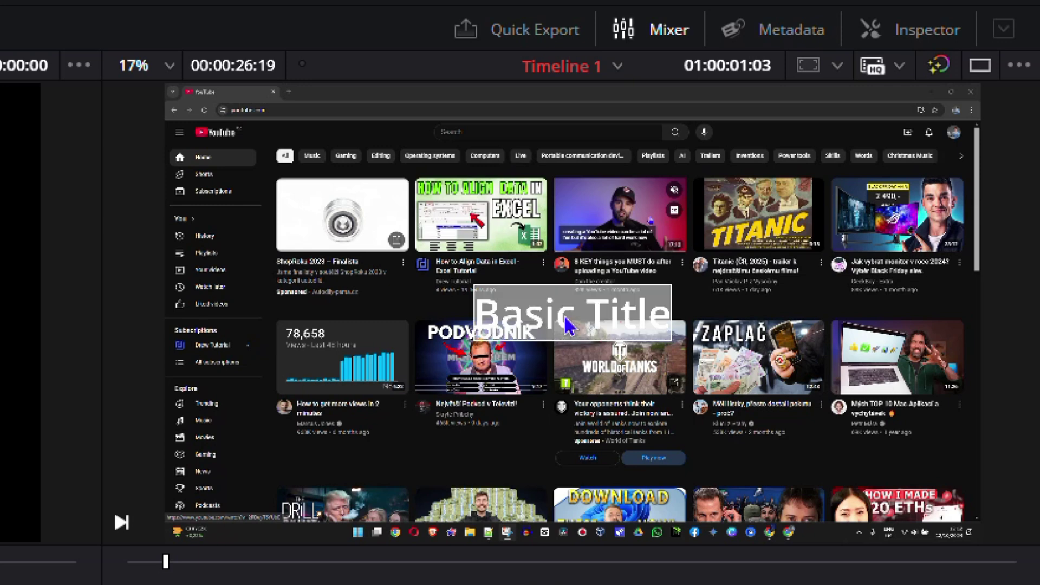
{"action": "type", "text": "HELOO"}
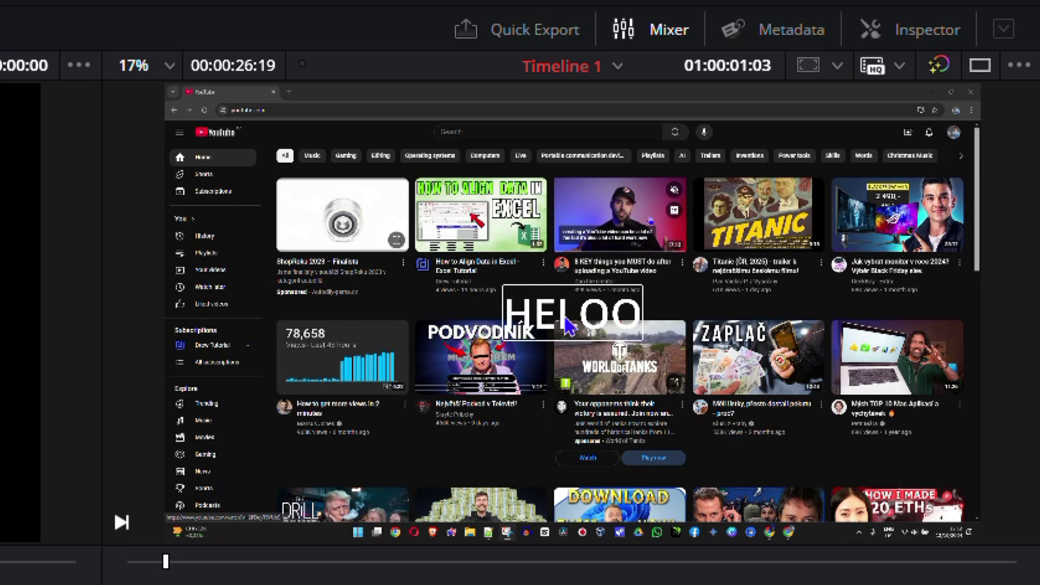
{"action": "key", "text": "BackSpace"}
{"action": "key", "text": "BackSpace"}
{"action": "type", "text": "LO"}
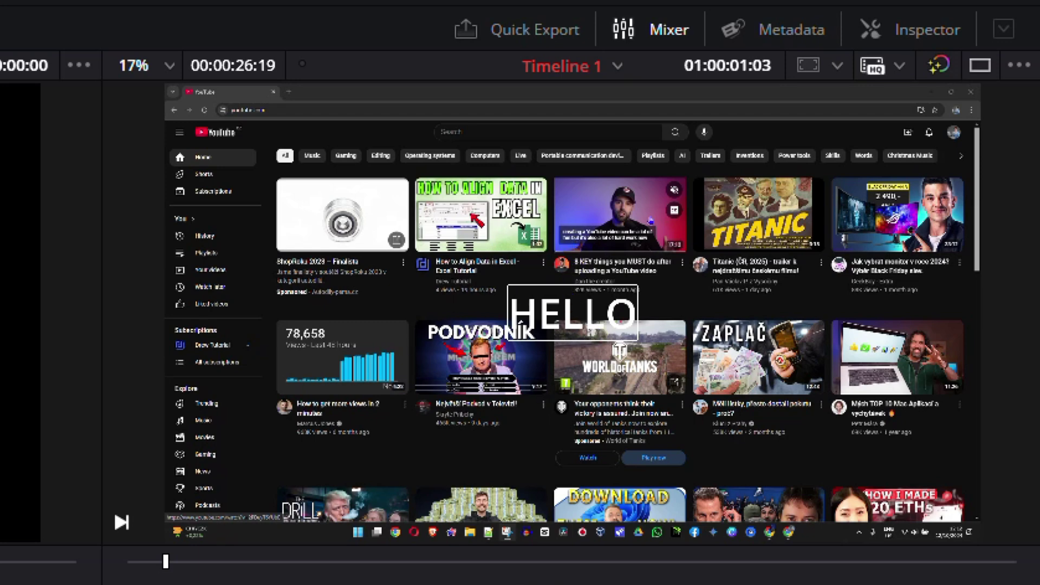
{"action": "left_click", "coordinate": [559, 327]}
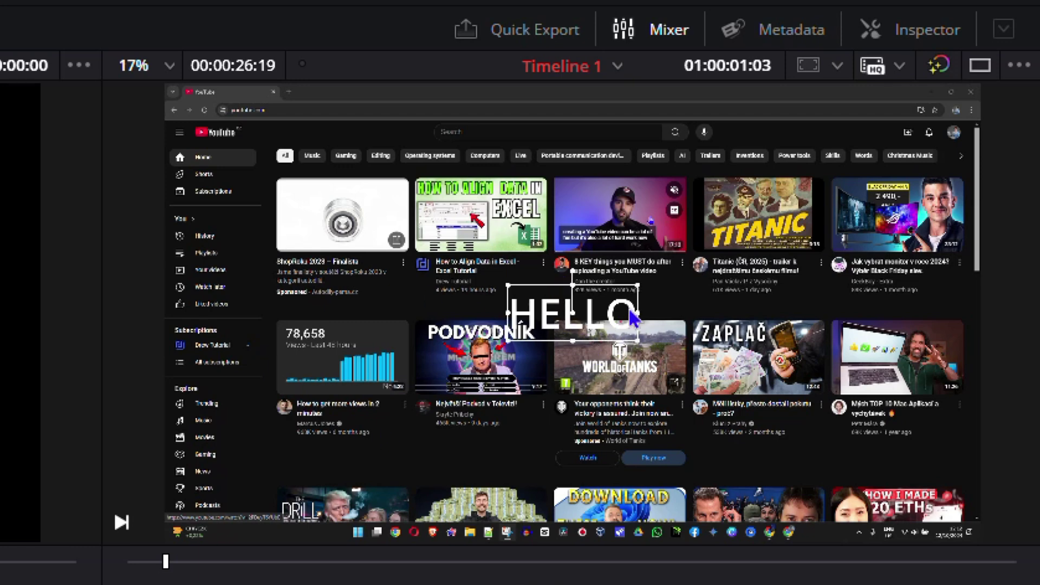
In the Inspector, color the HELLO text pure green (#00ff00)
{"action": "left_click", "coordinate": [927, 32]}
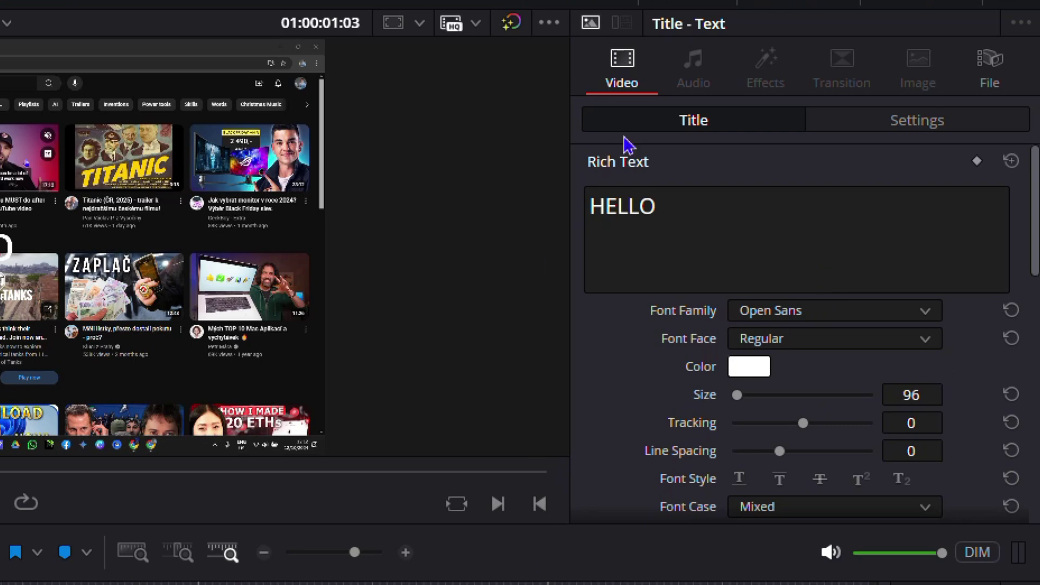
{"action": "left_click", "coordinate": [662, 208]}
{"action": "left_click_drag", "start_coordinate": [659, 207], "coordinate": [590, 207]}
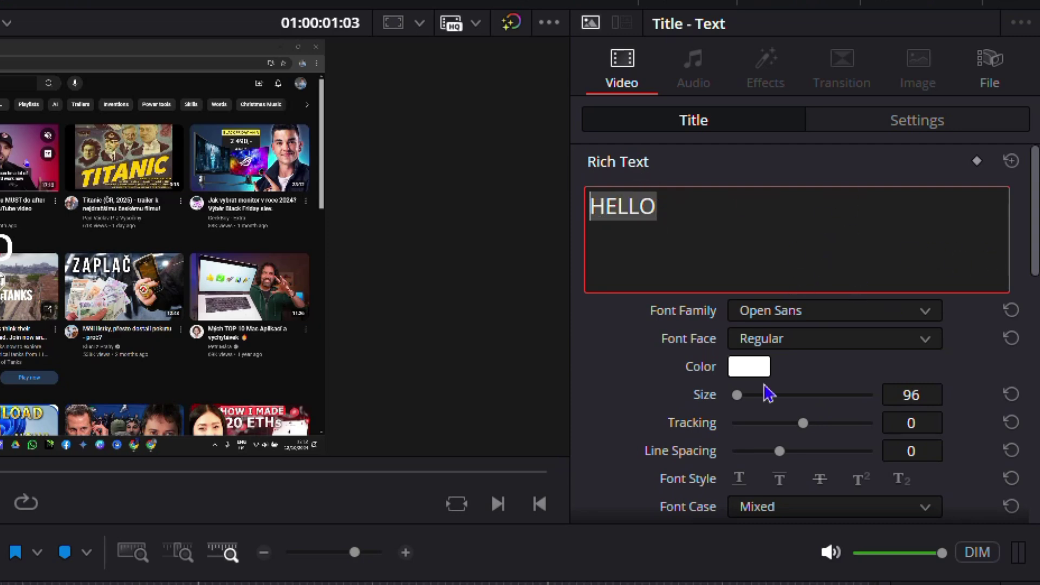
{"action": "left_click", "coordinate": [759, 367]}
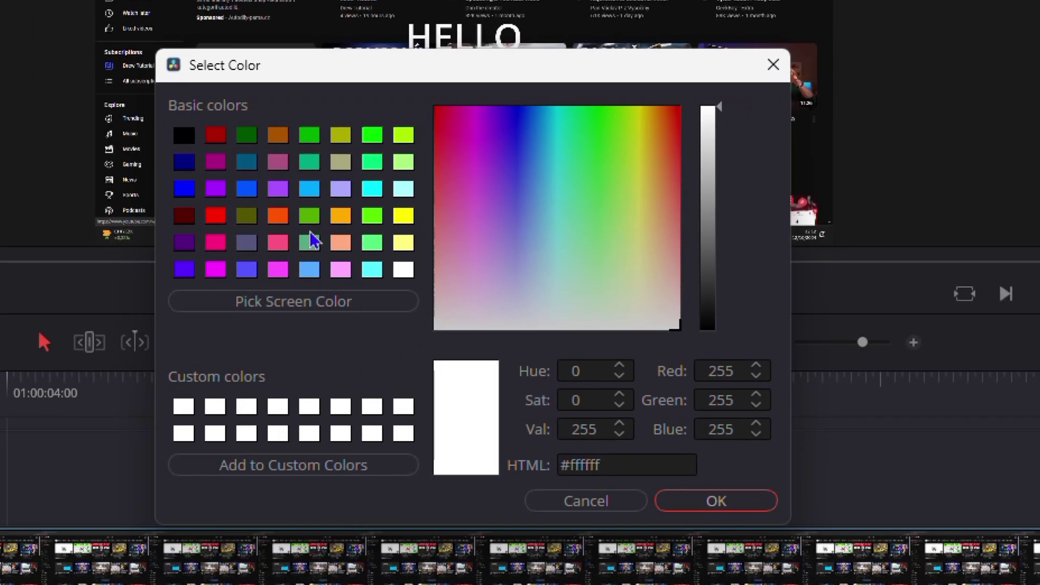
{"action": "left_click", "coordinate": [157, 224]}
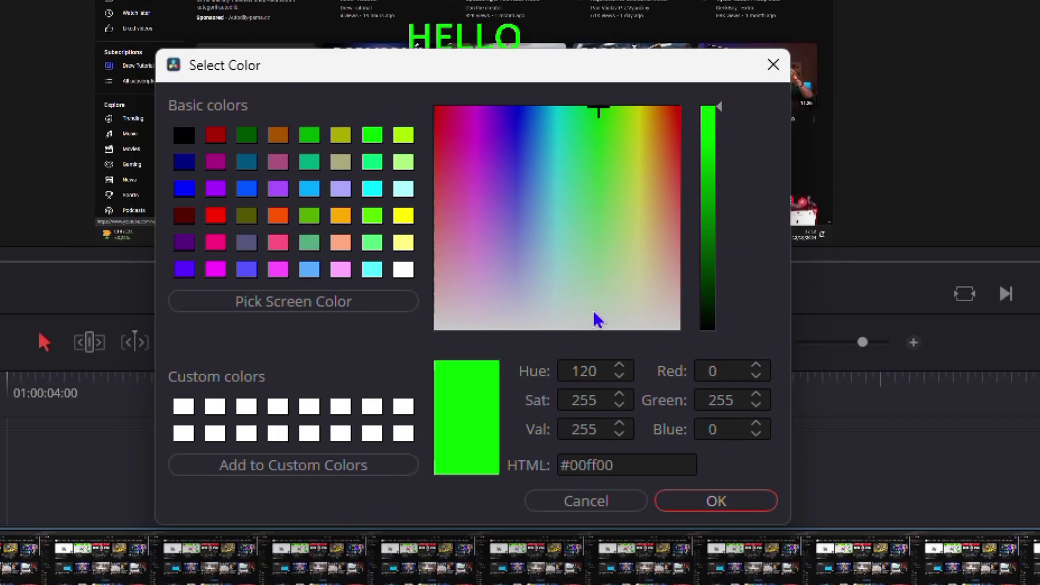
{"action": "left_click", "coordinate": [743, 504]}
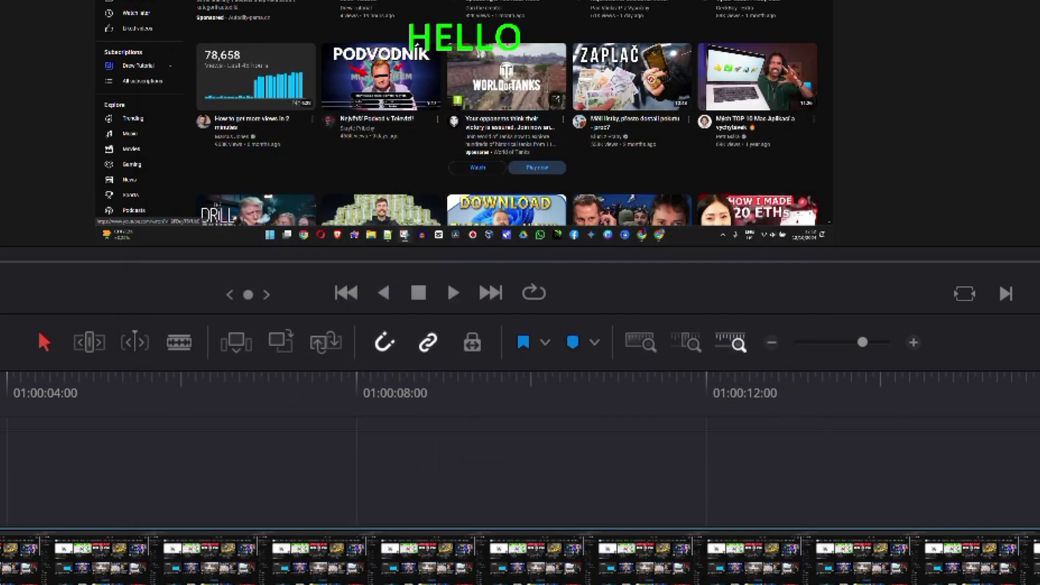
Set the title's Font Face to Open Sans Extrabold
{"action": "left_click", "coordinate": [1039, 130]}
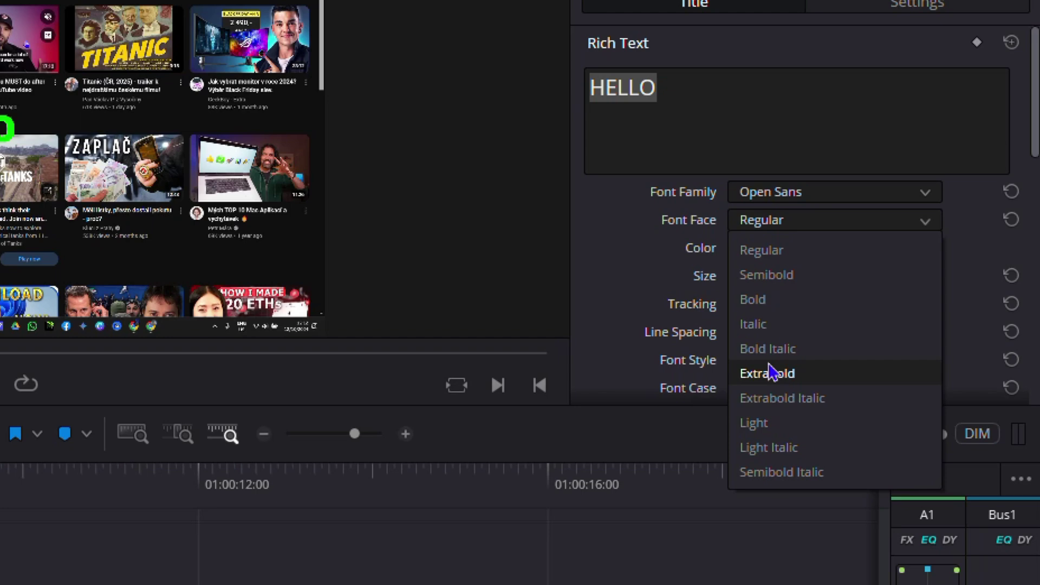
{"action": "left_click", "coordinate": [770, 373]}
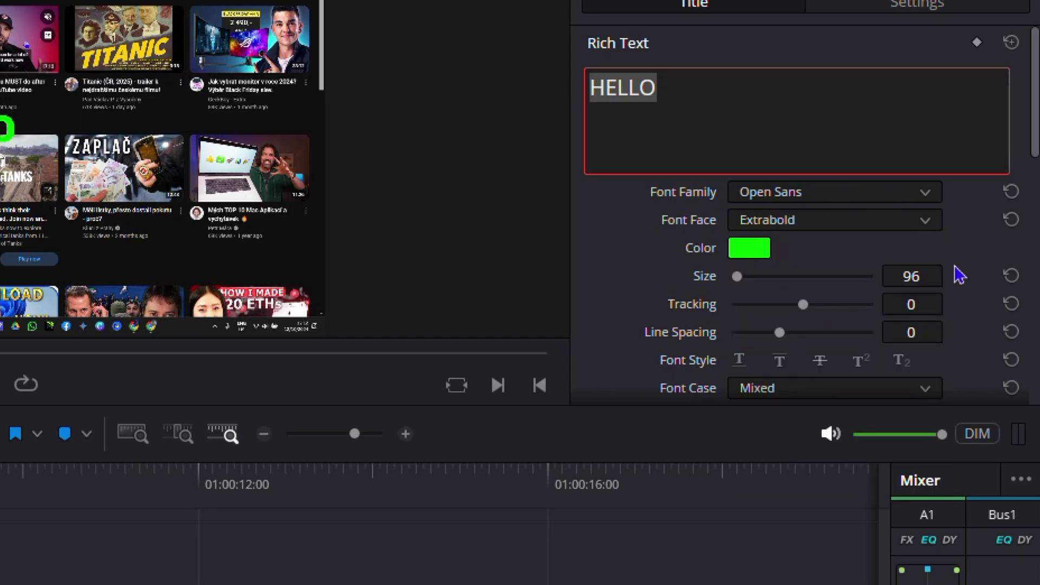
{"action": "scroll", "coordinate": [921, 310], "scroll_direction": "down", "scroll_amount": 4}
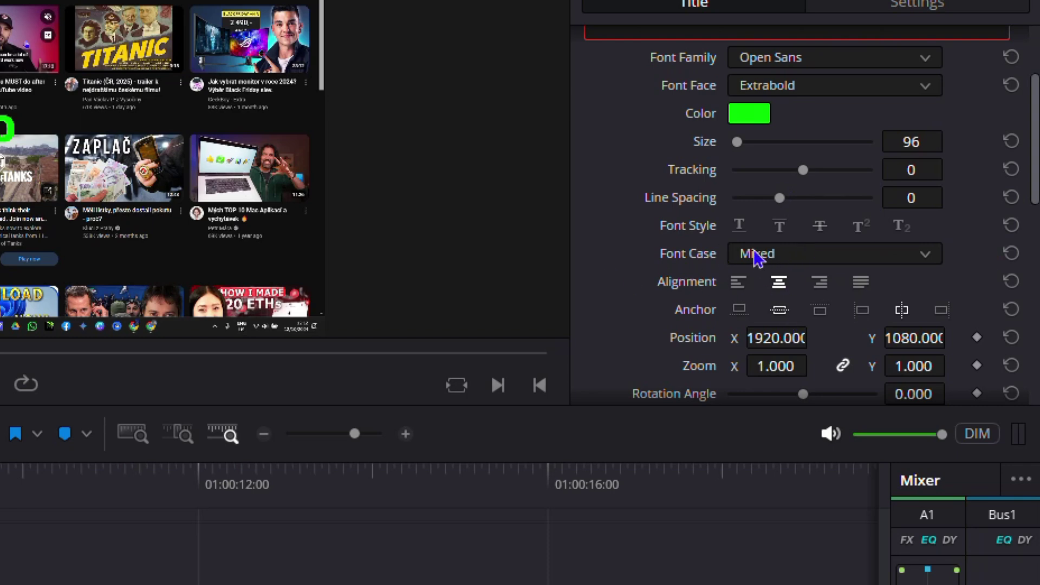
{"action": "scroll", "coordinate": [758, 256], "scroll_direction": "down", "scroll_amount": 2}
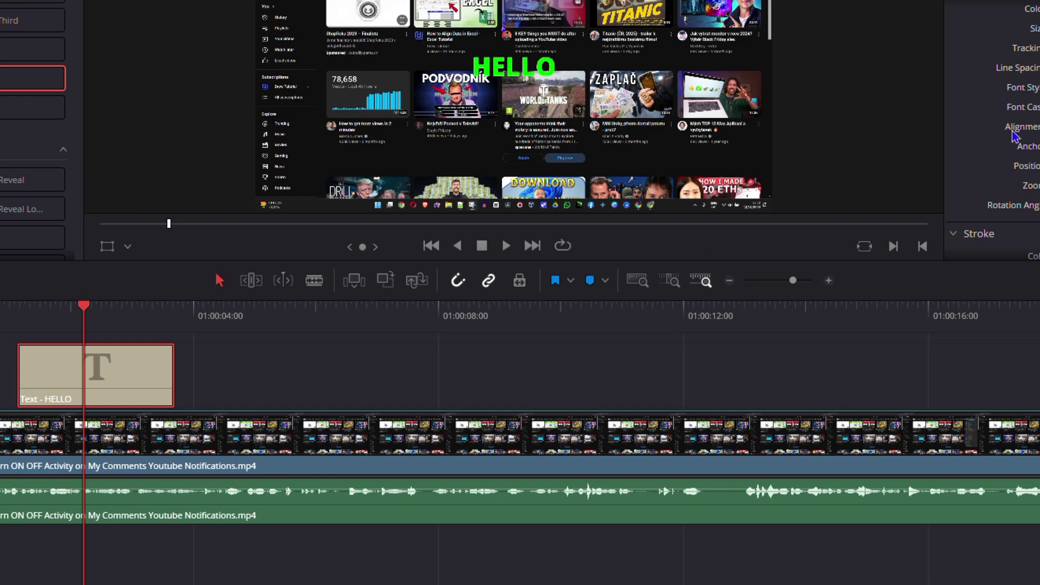
{"action": "scroll", "coordinate": [991, 130], "scroll_direction": "down", "scroll_amount": 5}
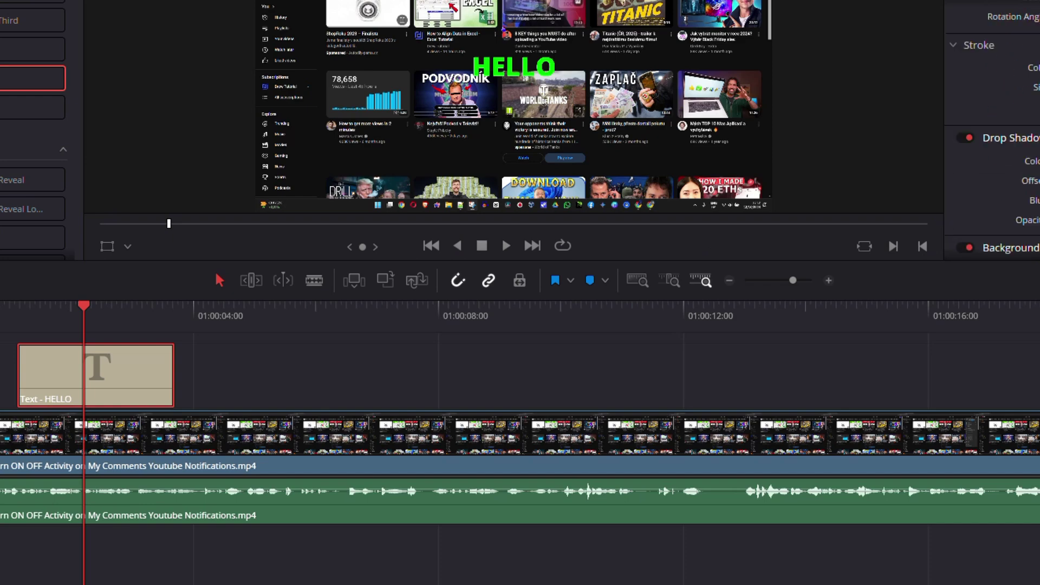
{"action": "scroll", "coordinate": [991, 163], "scroll_direction": "down", "scroll_amount": 4}
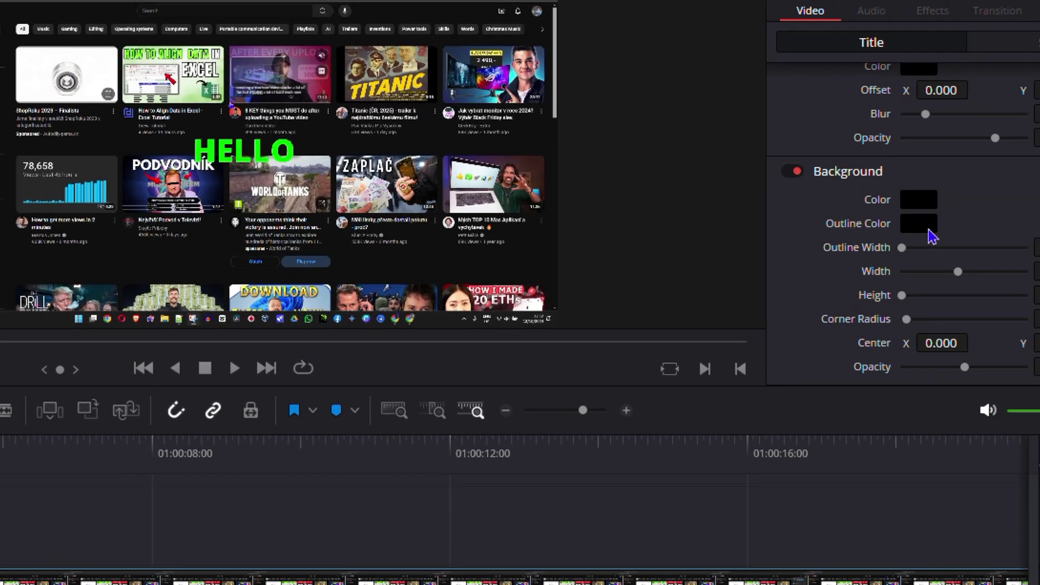
{"action": "scroll", "coordinate": [785, 338], "scroll_direction": "up", "scroll_amount": 8}
{"action": "scroll", "coordinate": [854, 297], "scroll_direction": "up", "scroll_amount": 3}
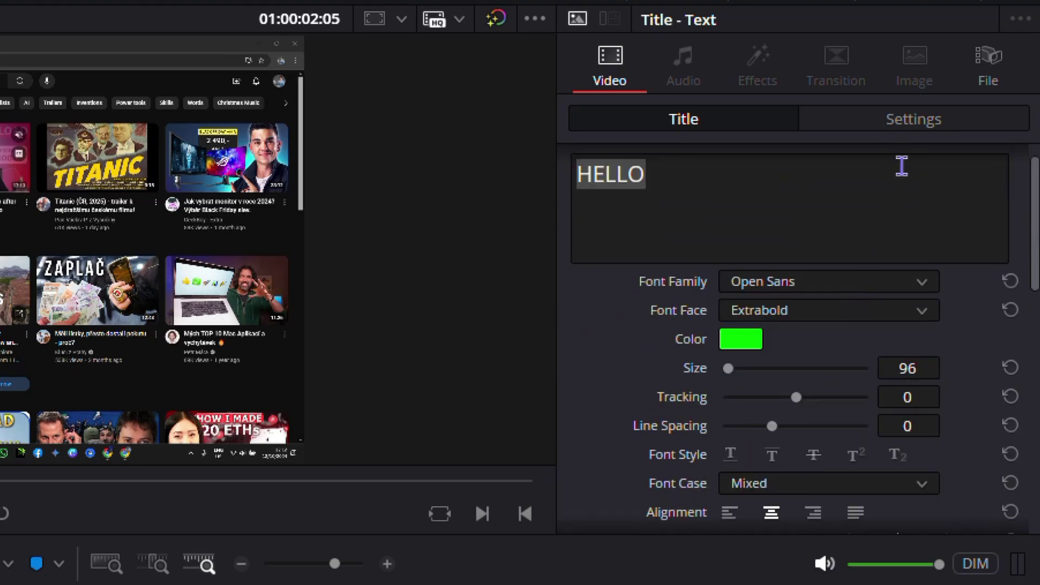
Turn on Dynamic Zoom for the HELLO clip with Ease In and Out easing
{"action": "left_click", "coordinate": [930, 130]}
{"action": "scroll", "coordinate": [785, 341], "scroll_direction": "up", "scroll_amount": 3}
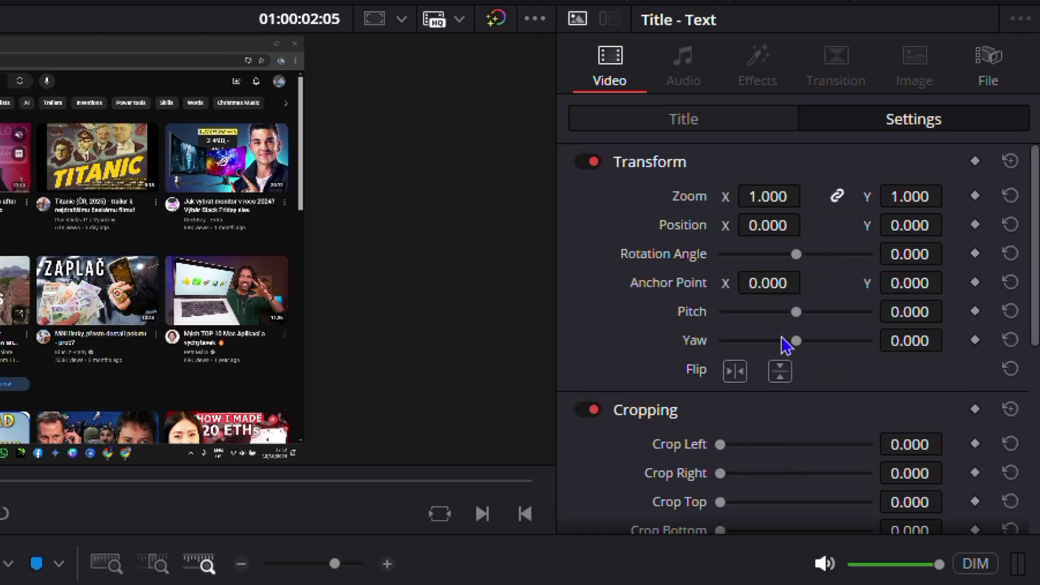
{"action": "scroll", "coordinate": [786, 347], "scroll_direction": "down", "scroll_amount": 6}
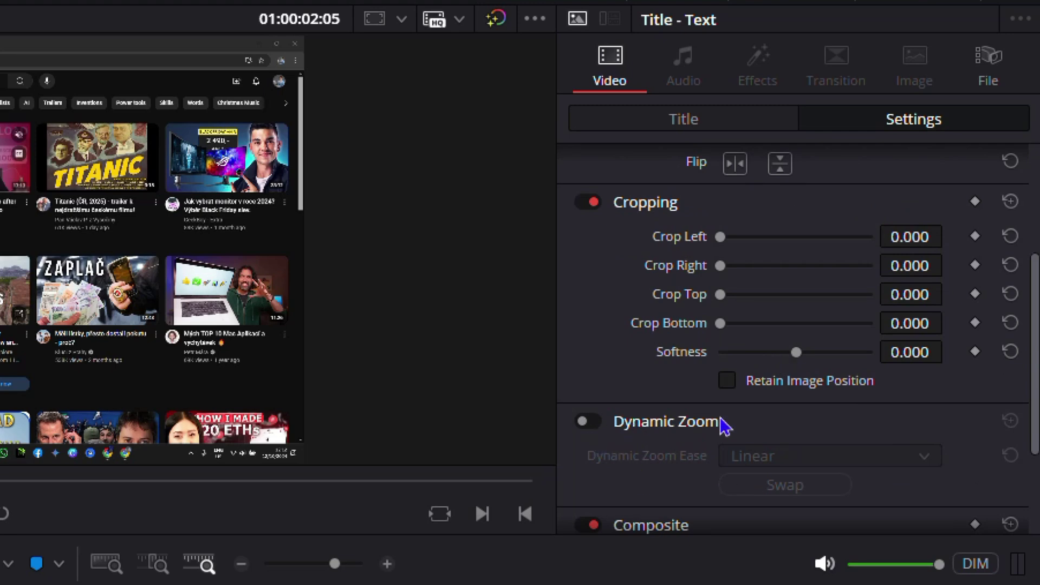
{"action": "left_click", "coordinate": [600, 422]}
{"action": "scroll", "coordinate": [632, 450], "scroll_direction": "down", "scroll_amount": 2}
{"action": "left_click", "coordinate": [829, 387]}
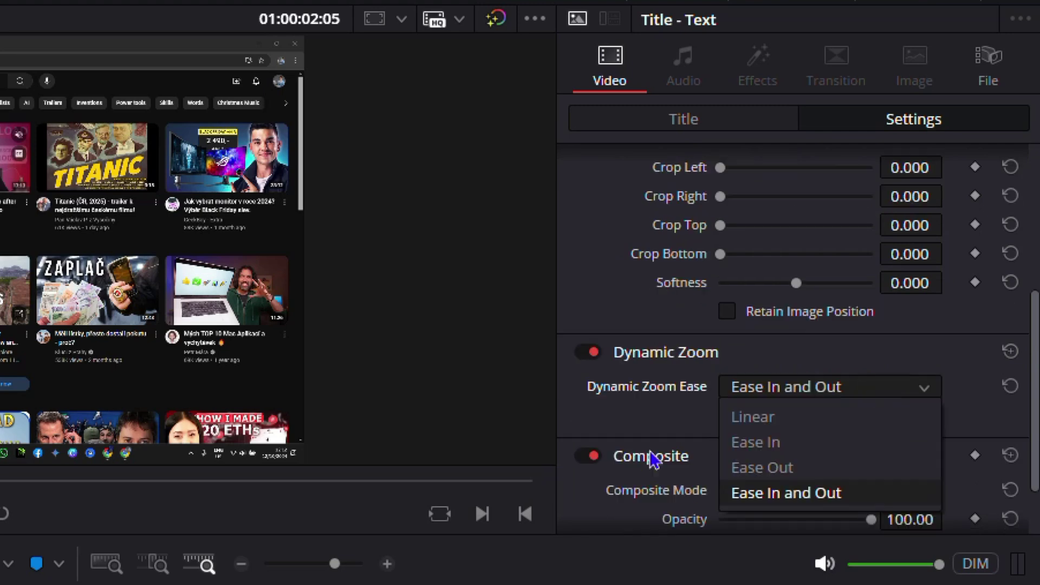
{"action": "left_click", "coordinate": [833, 494]}
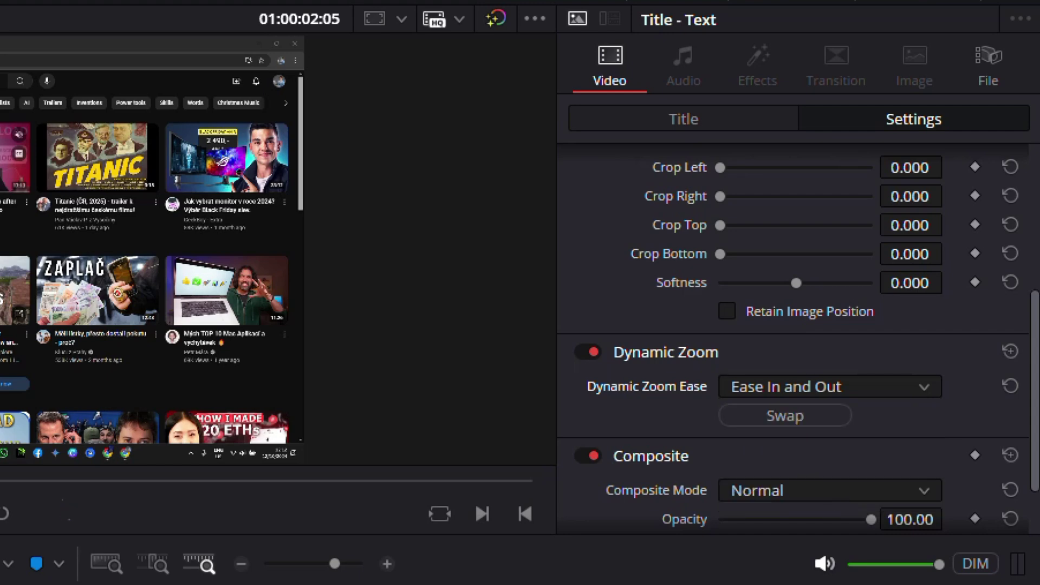
Enlarge the HELLO text size from 96 to 334
{"action": "scroll", "coordinate": [828, 349], "scroll_direction": "up", "scroll_amount": 8}
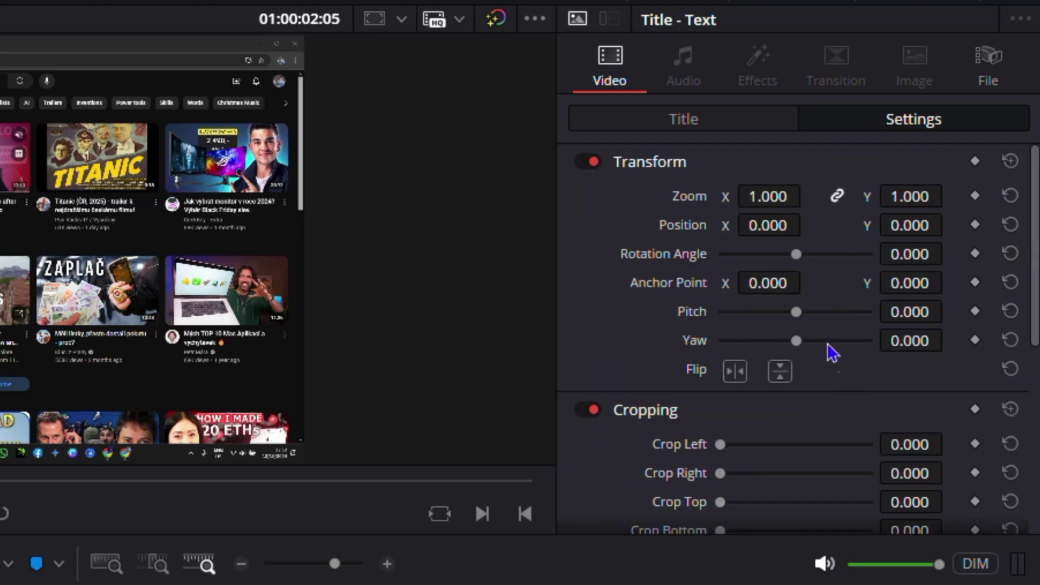
{"action": "left_click", "coordinate": [683, 121]}
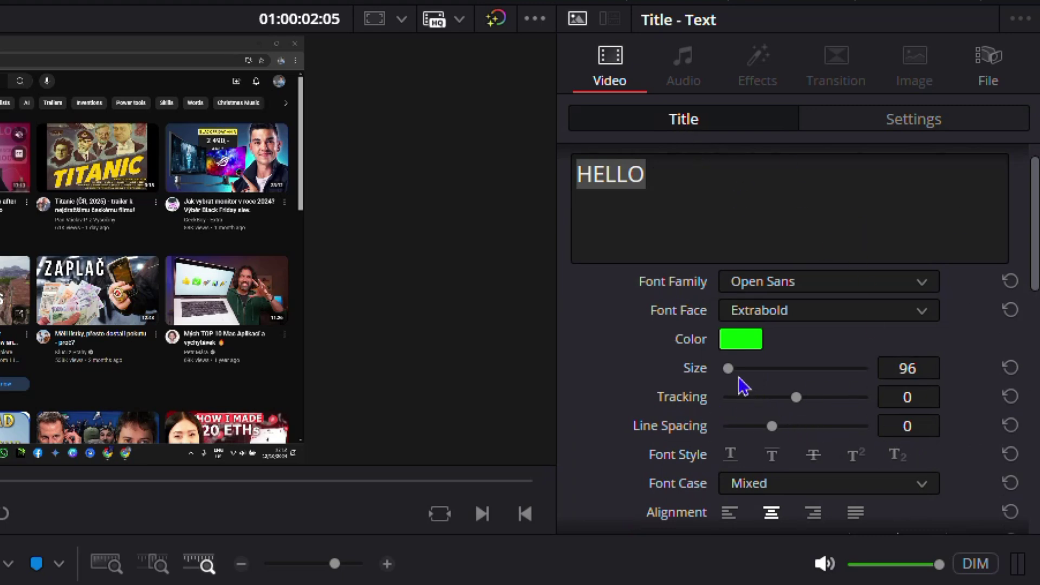
{"action": "left_click_drag", "start_coordinate": [730, 370], "coordinate": [738, 372]}
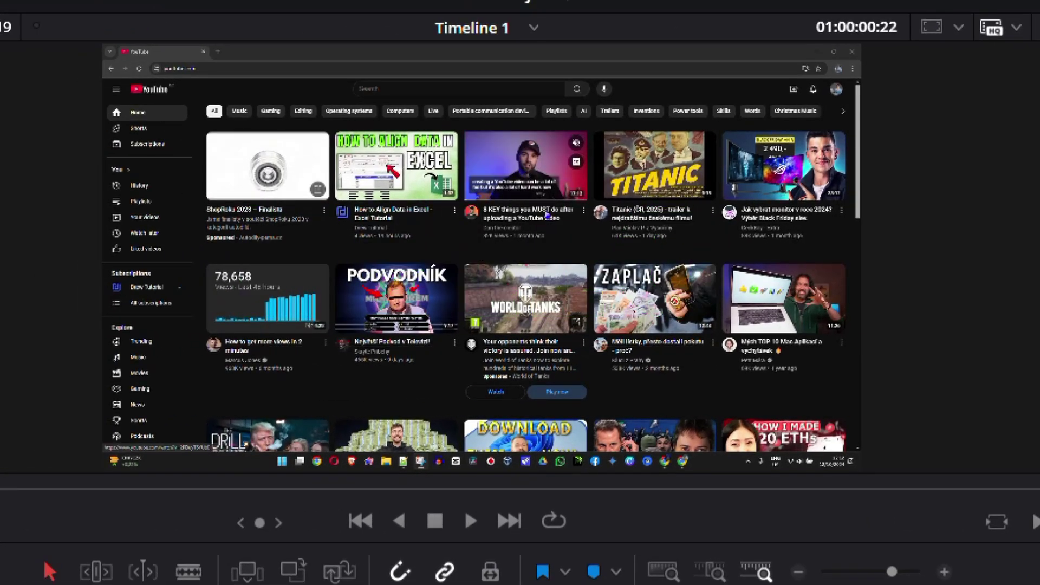
{"action": "key", "text": "space"}
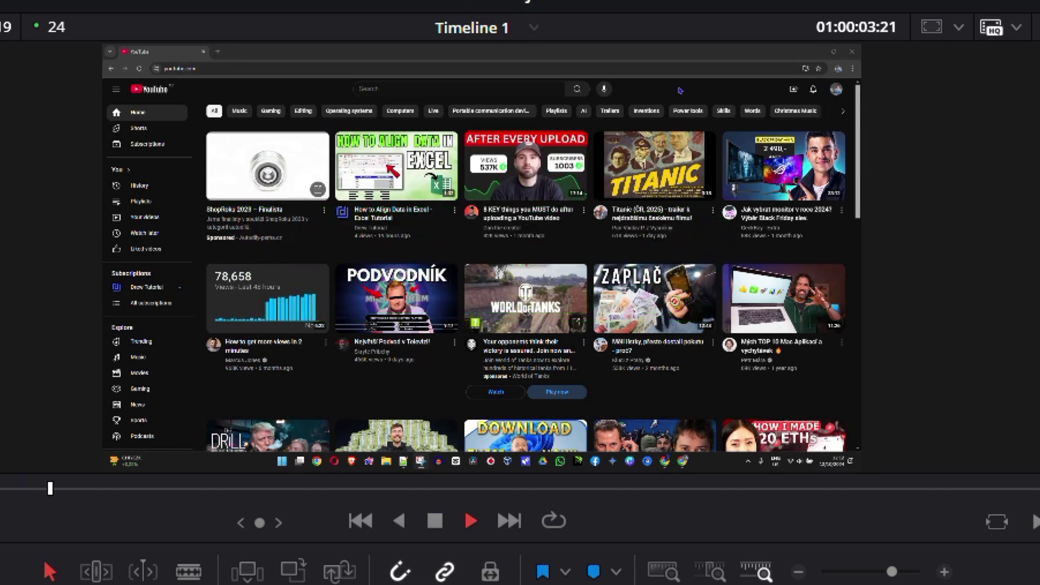
{"action": "key", "text": "space"}
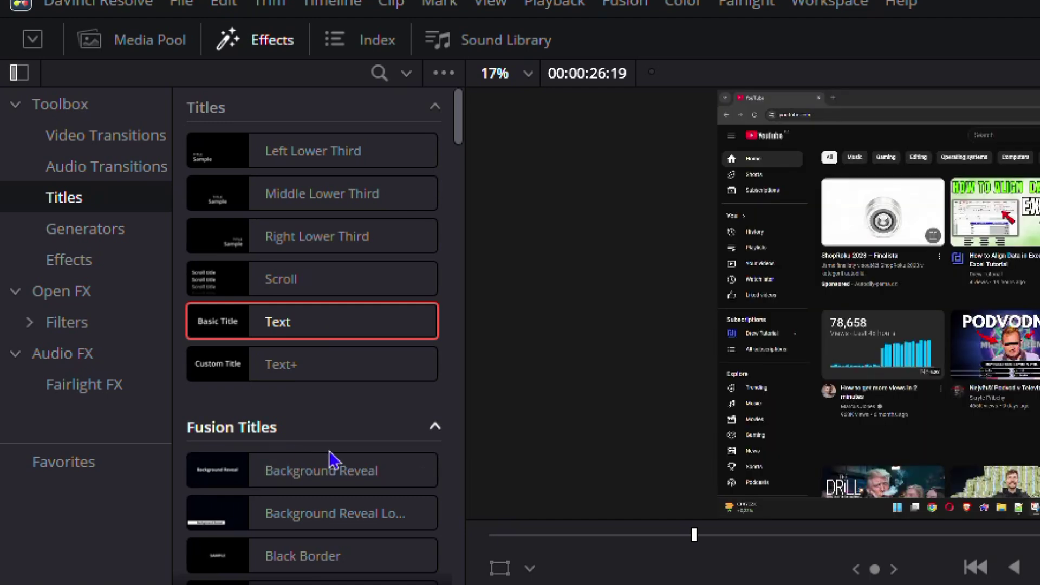
Scroll the Fusion Titles past Blue Prints and select Digital Glitch
{"action": "scroll", "coordinate": [313, 534], "scroll_direction": "down", "scroll_amount": 5}
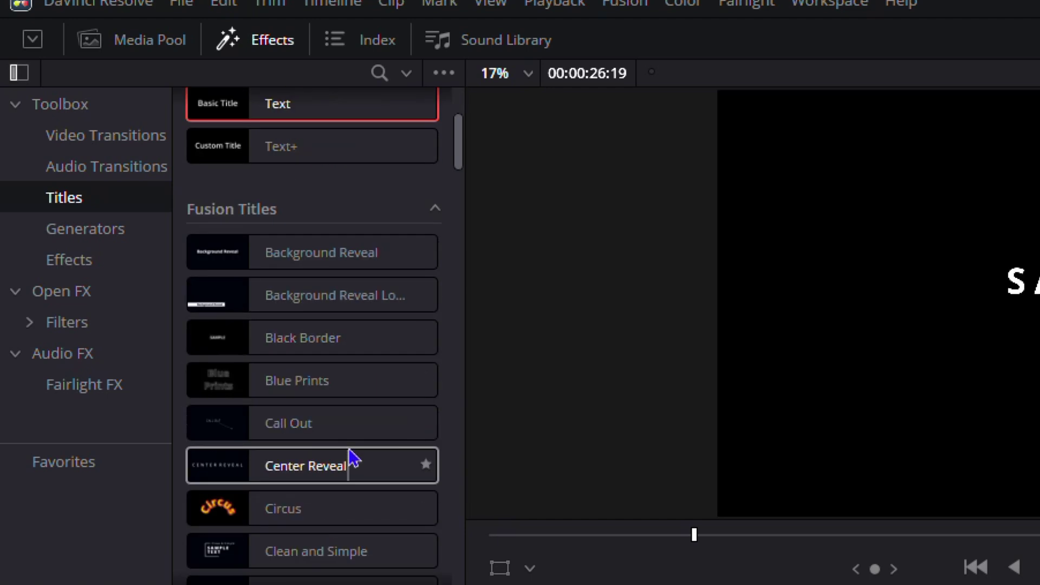
{"action": "scroll", "coordinate": [351, 458], "scroll_direction": "up", "scroll_amount": 2}
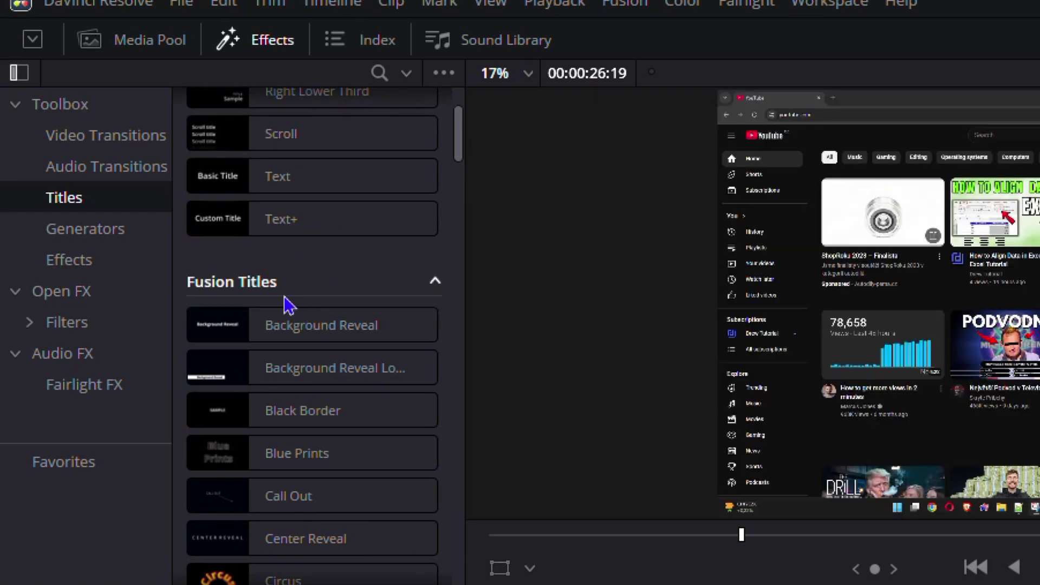
{"action": "scroll", "coordinate": [324, 312], "scroll_direction": "down", "scroll_amount": 3}
{"action": "left_click", "coordinate": [320, 317]}
{"action": "scroll", "coordinate": [332, 374], "scroll_direction": "down", "scroll_amount": 5}
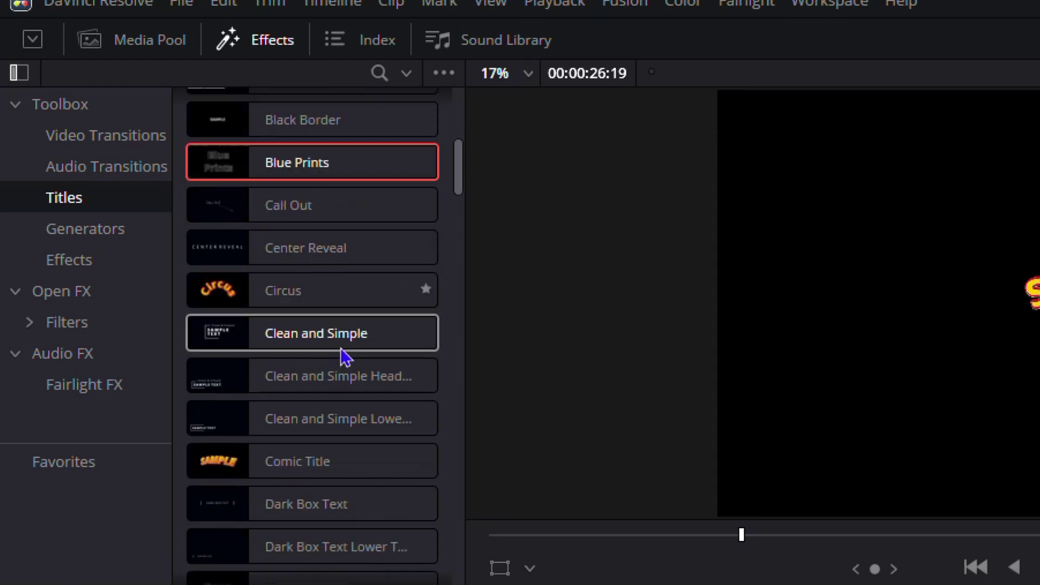
{"action": "scroll", "coordinate": [349, 355], "scroll_direction": "down", "scroll_amount": 2}
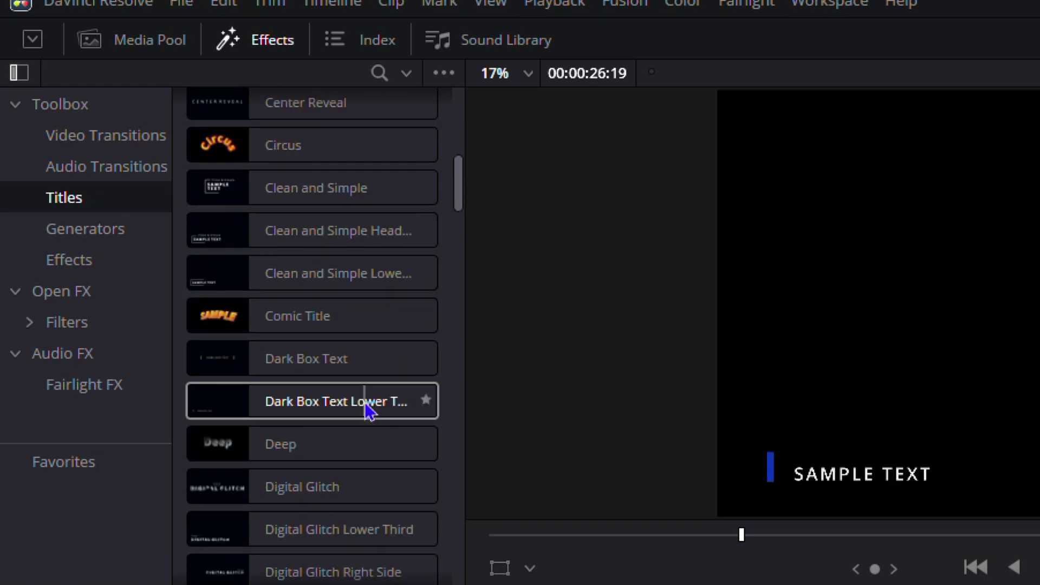
{"action": "left_click", "coordinate": [342, 489]}
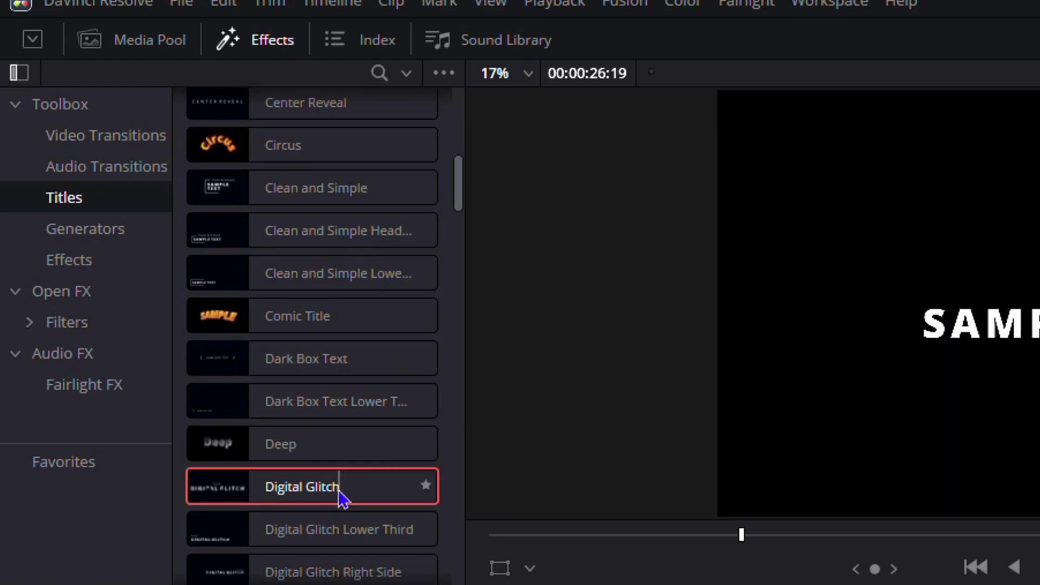
Place Digital Glitch on Video 2 right after HELLO and trim its end shorter
{"action": "left_click_drag", "start_coordinate": [341, 496], "coordinate": [578, 418]}
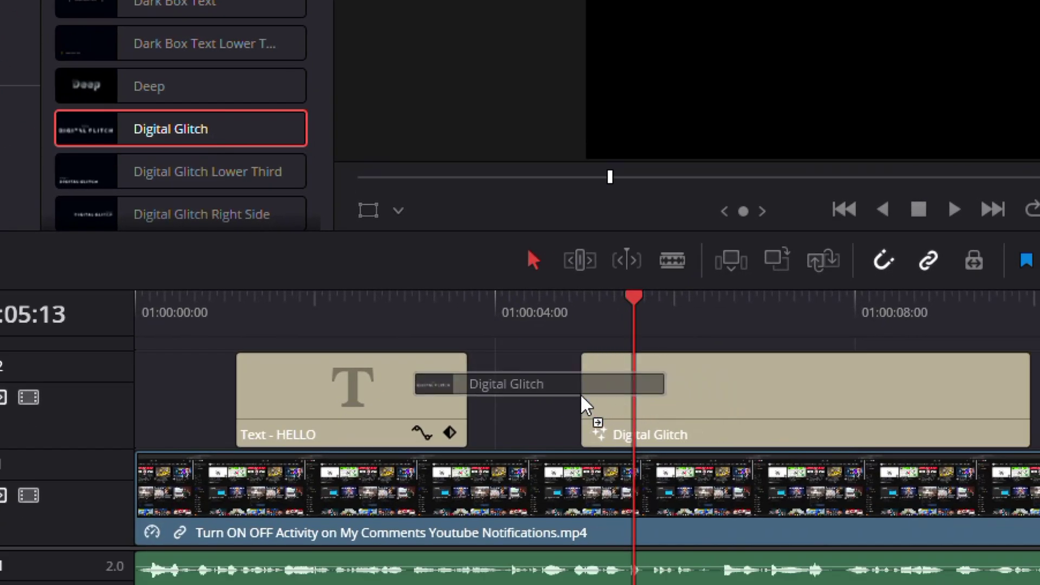
{"action": "left_click_drag", "start_coordinate": [687, 420], "coordinate": [678, 414]}
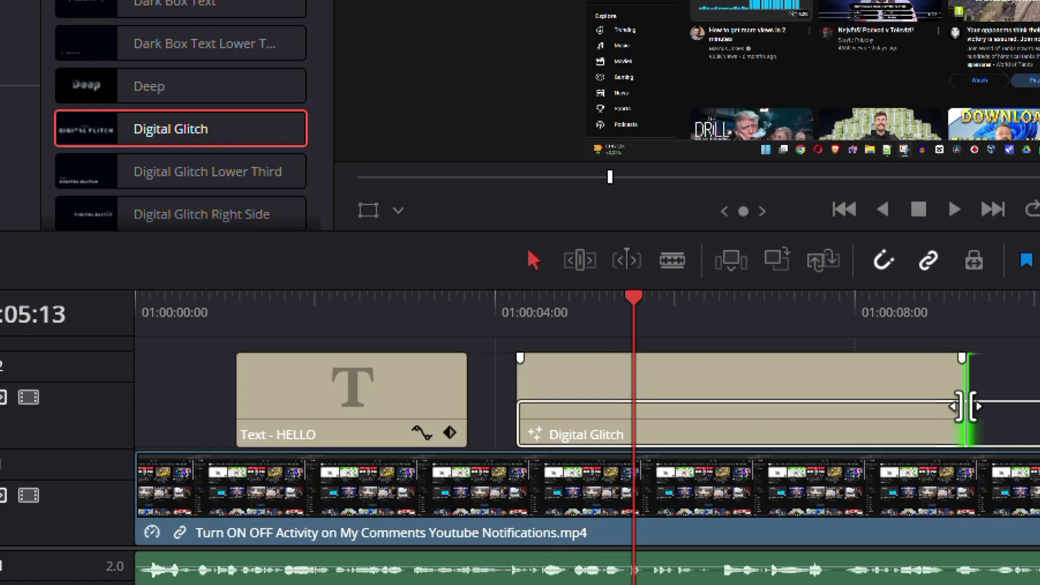
{"action": "left_click_drag", "start_coordinate": [965, 406], "coordinate": [726, 406]}
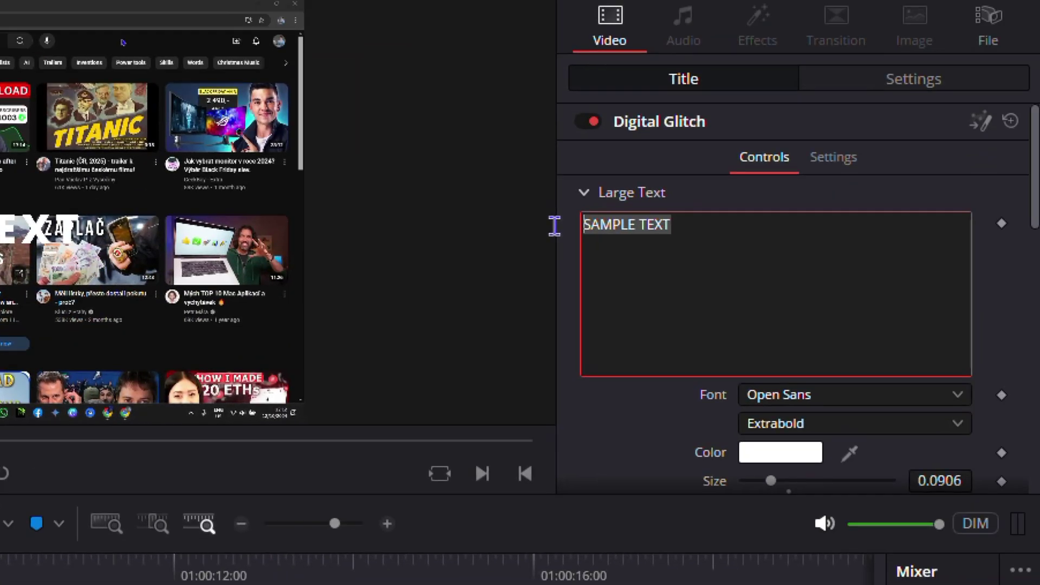
Paste DREW TUTORIAL over SAMPLE TEXT in Large Text, then select SAMPLE in Small Text
{"action": "type", "text": "DREW TUTORIAL"}
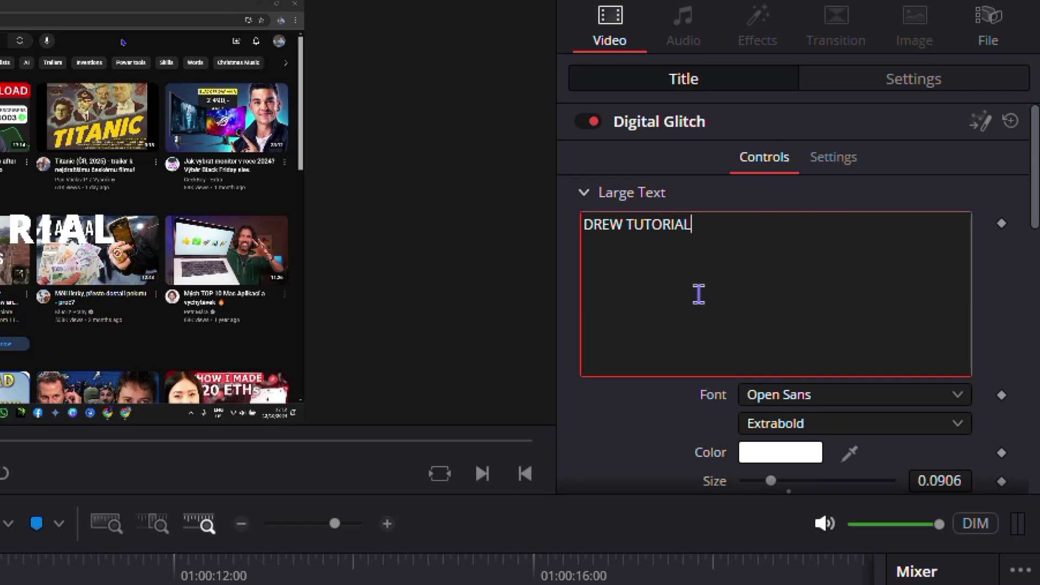
{"action": "scroll", "coordinate": [710, 263], "scroll_direction": "down", "scroll_amount": 10}
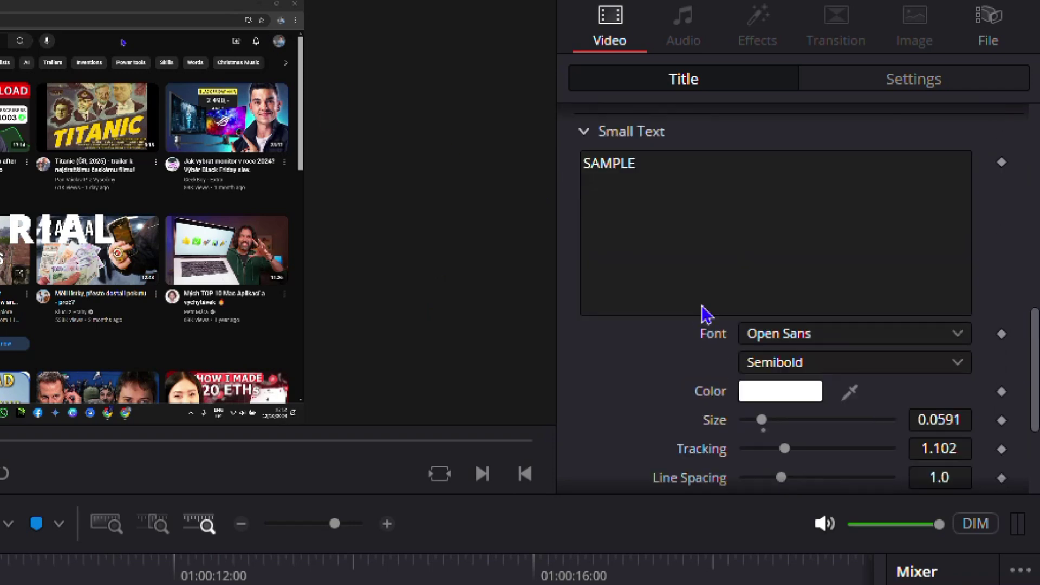
{"action": "scroll", "coordinate": [705, 312], "scroll_direction": "up", "scroll_amount": 5}
{"action": "scroll", "coordinate": [801, 285], "scroll_direction": "up", "scroll_amount": 6}
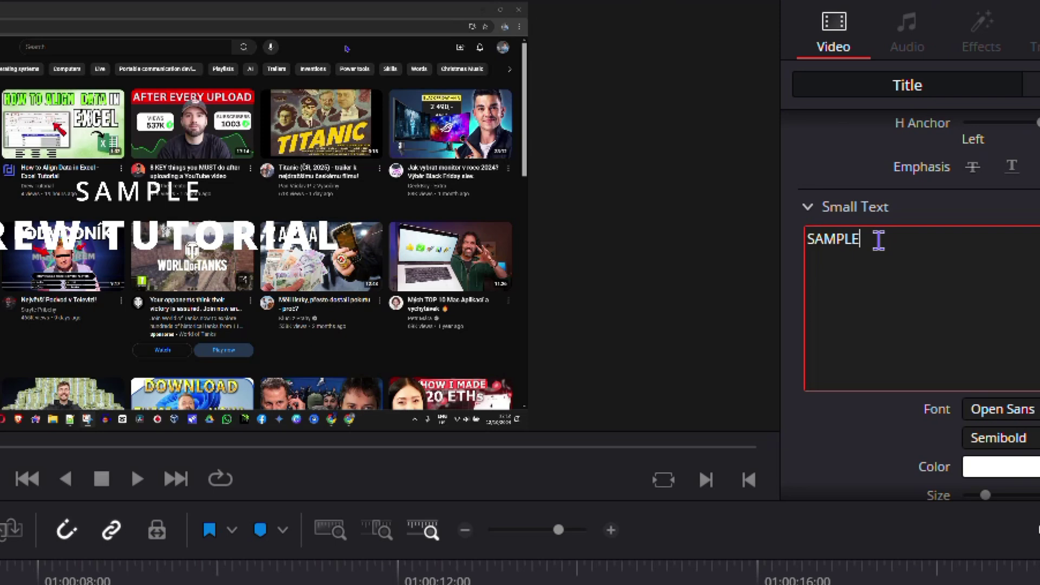
{"action": "left_click_drag", "start_coordinate": [876, 238], "coordinate": [808, 239]}
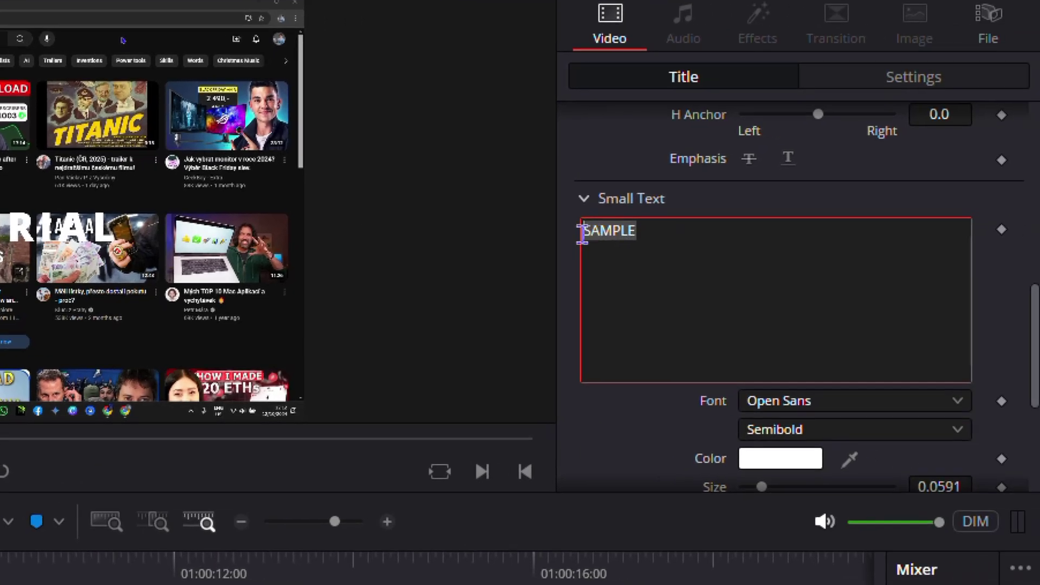
Replace the Digital Glitch small text SAMPLE with VIDEOS
{"action": "key", "text": "BackSpace"}
{"action": "type", "text": "VIDEOS"}
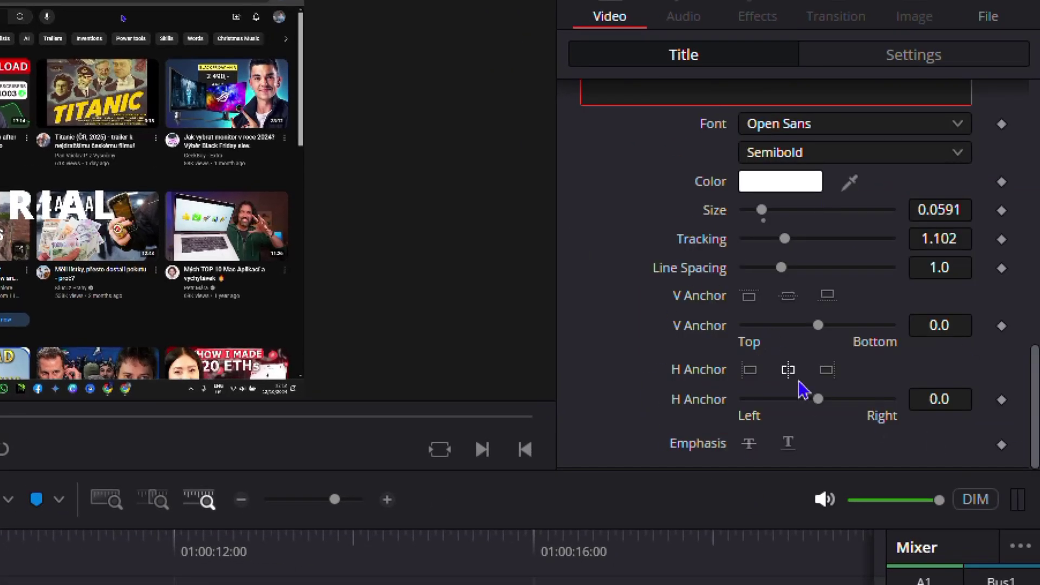
{"action": "scroll", "coordinate": [801, 389], "scroll_direction": "up", "scroll_amount": 10}
{"action": "scroll", "coordinate": [796, 388], "scroll_direction": "down", "scroll_amount": 4}
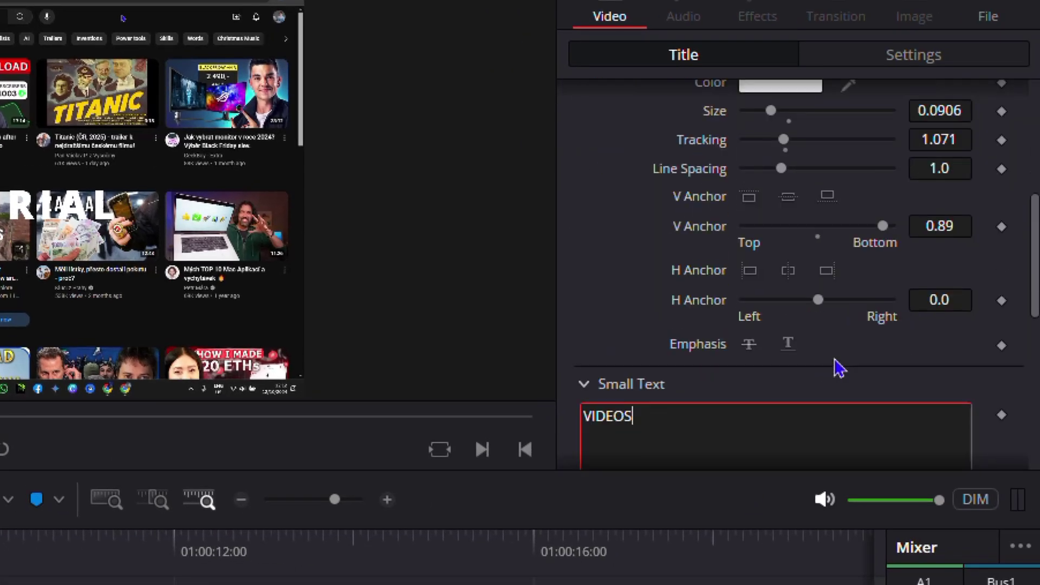
{"action": "scroll", "coordinate": [919, 255], "scroll_direction": "up", "scroll_amount": 4}
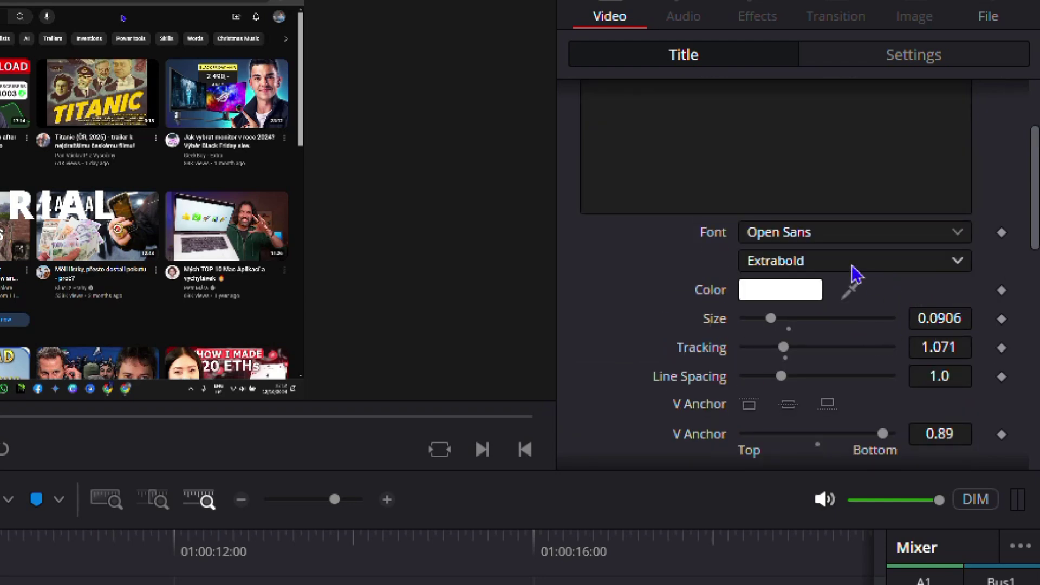
{"action": "scroll", "coordinate": [837, 265], "scroll_direction": "up", "scroll_amount": 3}
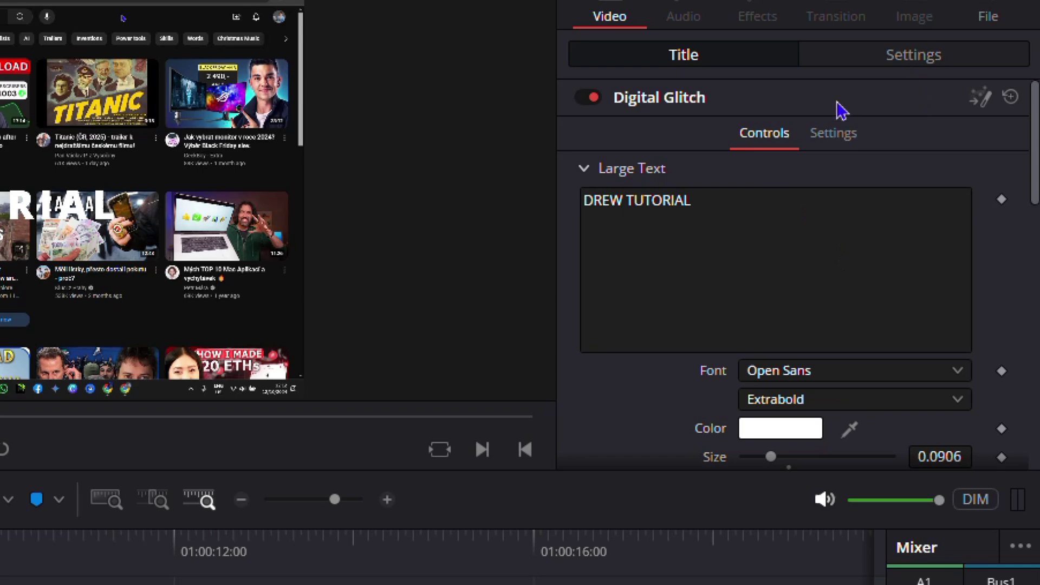
Check the title's Settings sub-tab, then return to its text Controls
{"action": "left_click", "coordinate": [834, 135]}
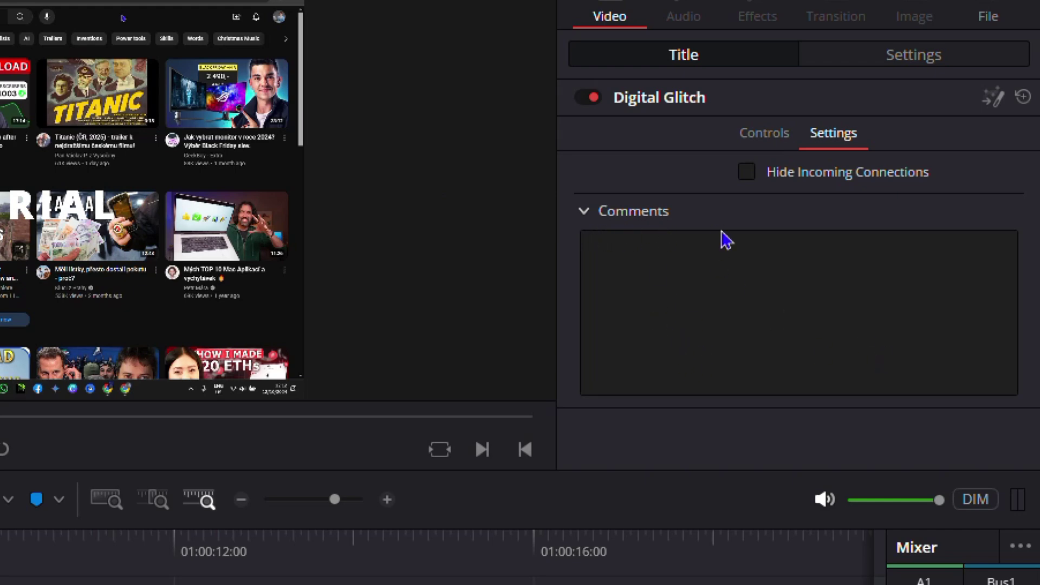
{"action": "left_click", "coordinate": [763, 145]}
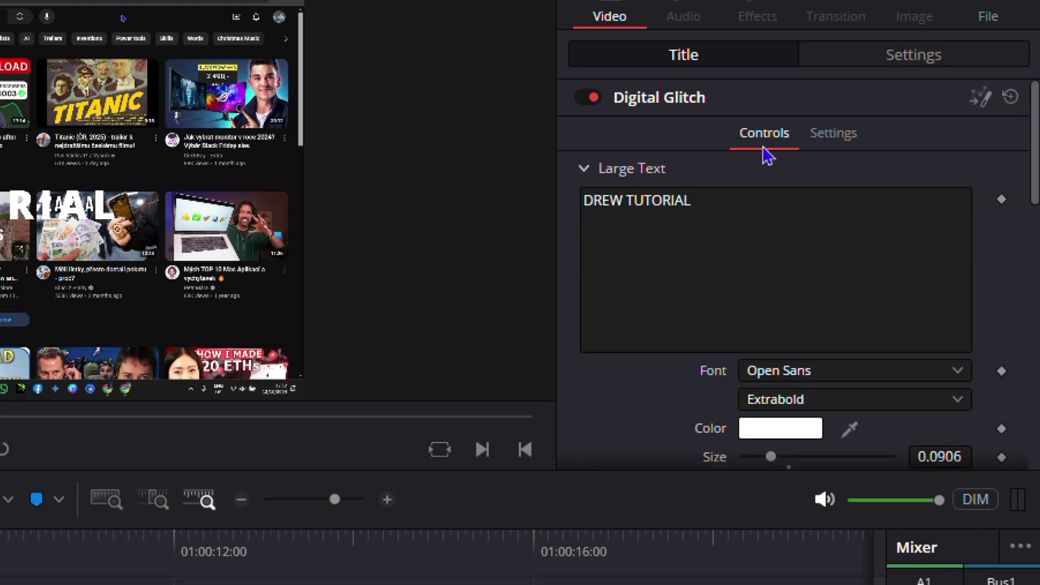
{"action": "scroll", "coordinate": [685, 274], "scroll_direction": "down", "scroll_amount": 10}
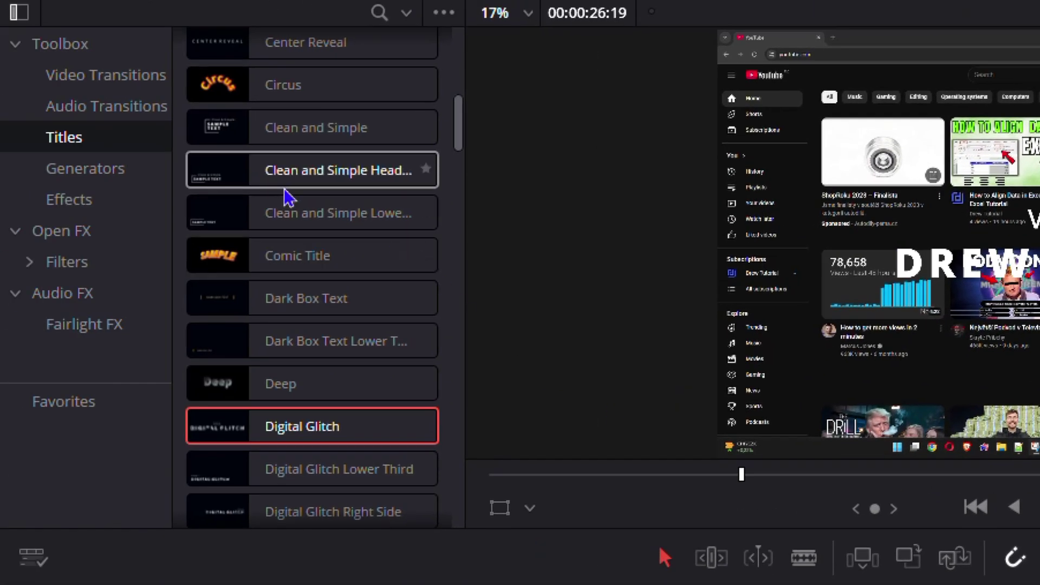
{"action": "scroll", "coordinate": [271, 281], "scroll_direction": "down", "scroll_amount": 5}
{"action": "scroll", "coordinate": [254, 362], "scroll_direction": "down", "scroll_amount": 5}
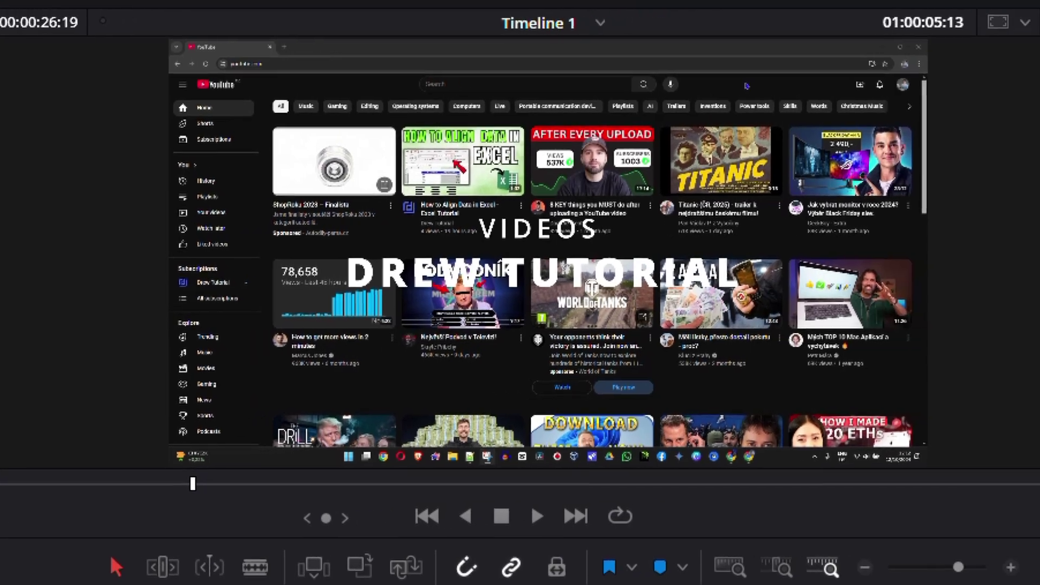
{"action": "key", "text": "space"}
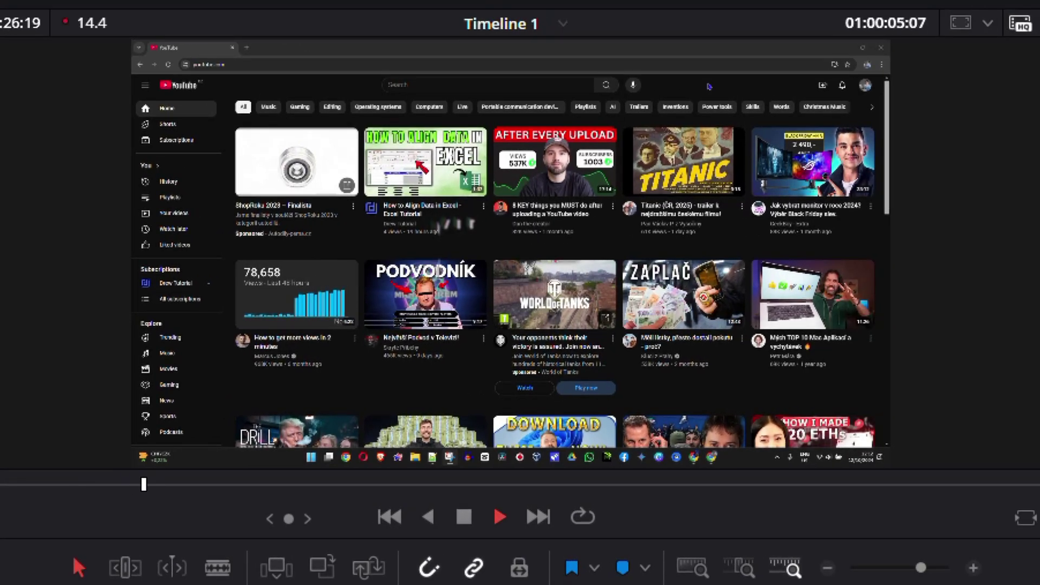